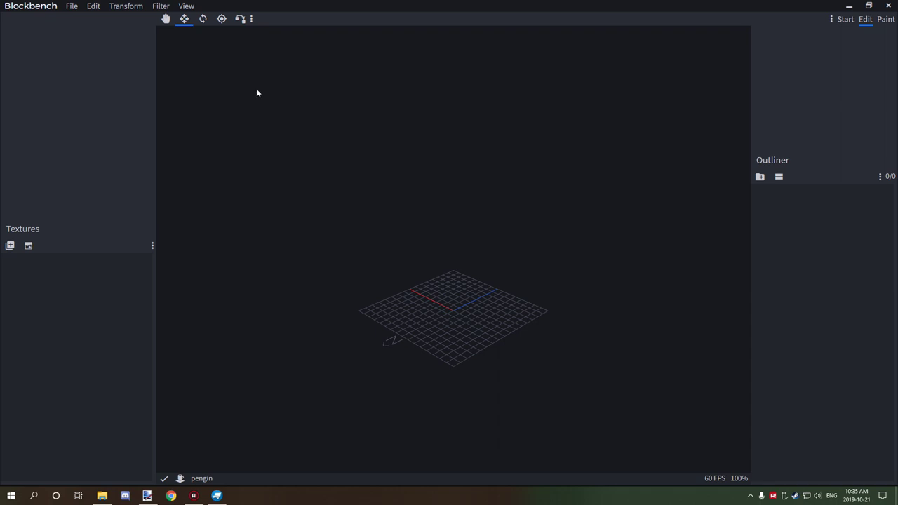
Pan and orbit the viewport to tilt the empty grid flatter
right_click_drag(445, 146, 516, 260)
left_click_drag(516, 259, 636, 263)
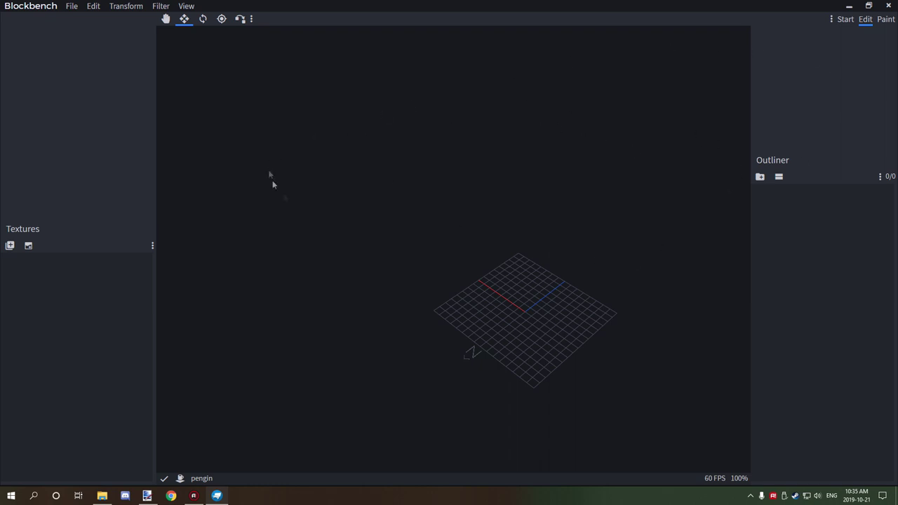
left_click_drag(655, 240, 586, 213)
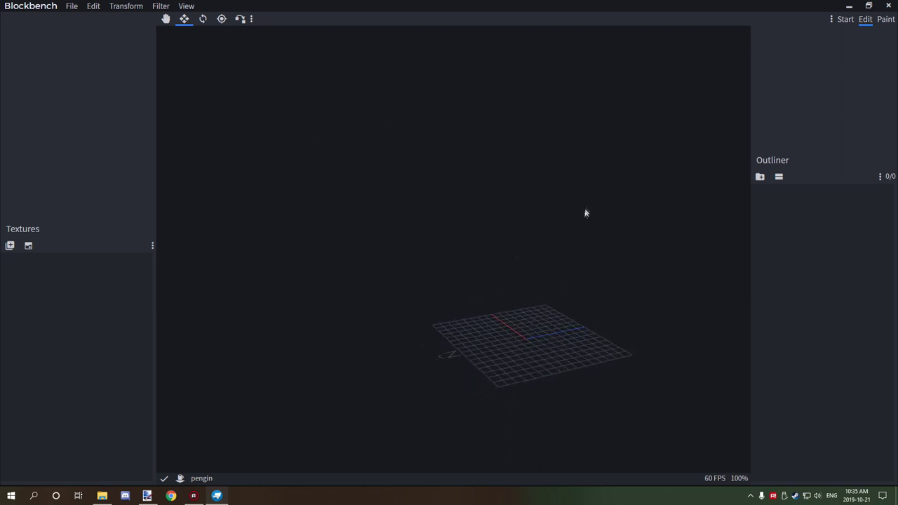
Browse the File menu entries, including Recent and Export
left_click(73, 6)
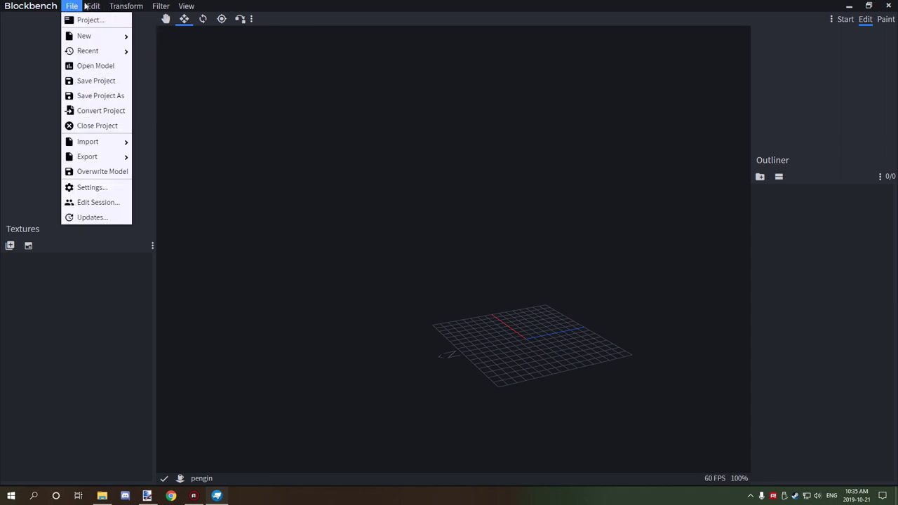
mouse_move(87, 5)
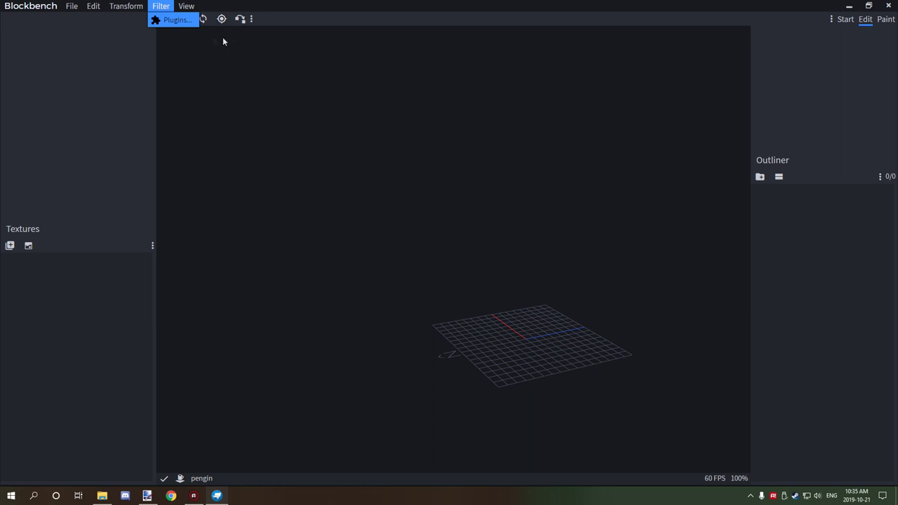
mouse_move(75, 52)
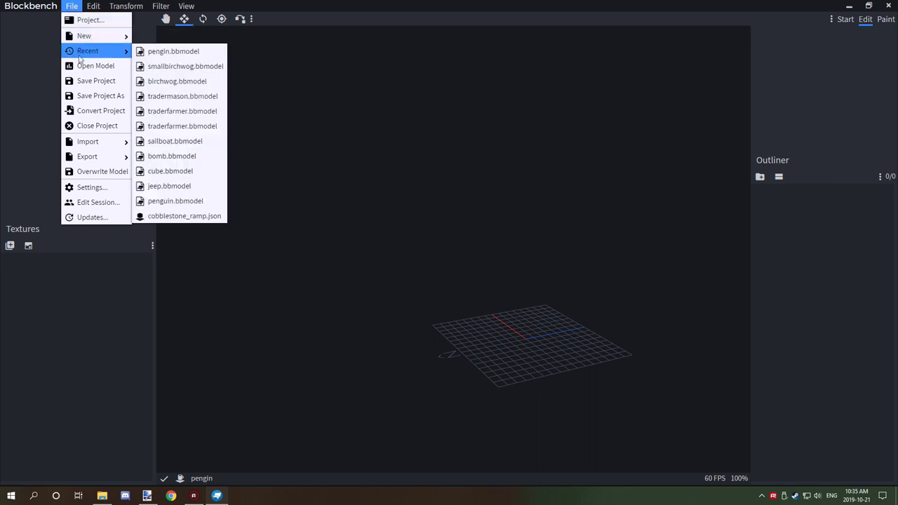
mouse_move(91, 158)
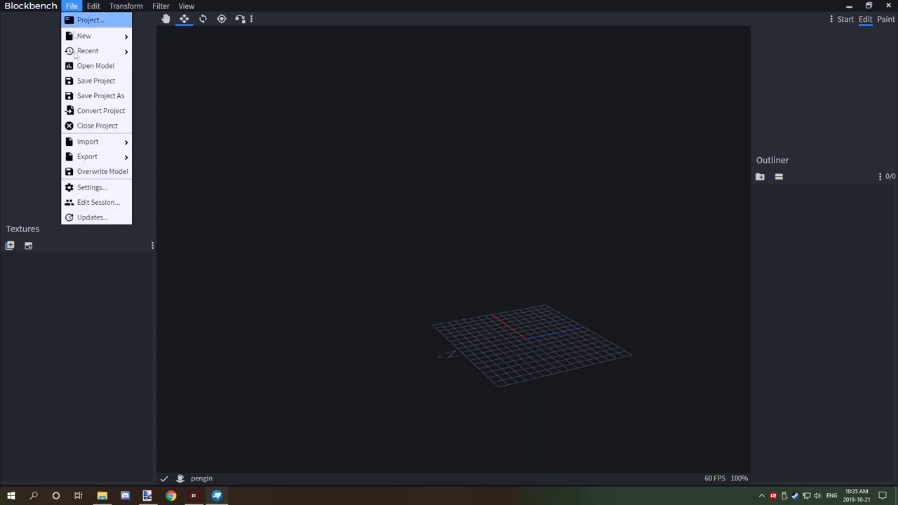
Open Settings and browse the Keybindings (Navigation, Tools), Layout and About tabs
left_click(89, 188)
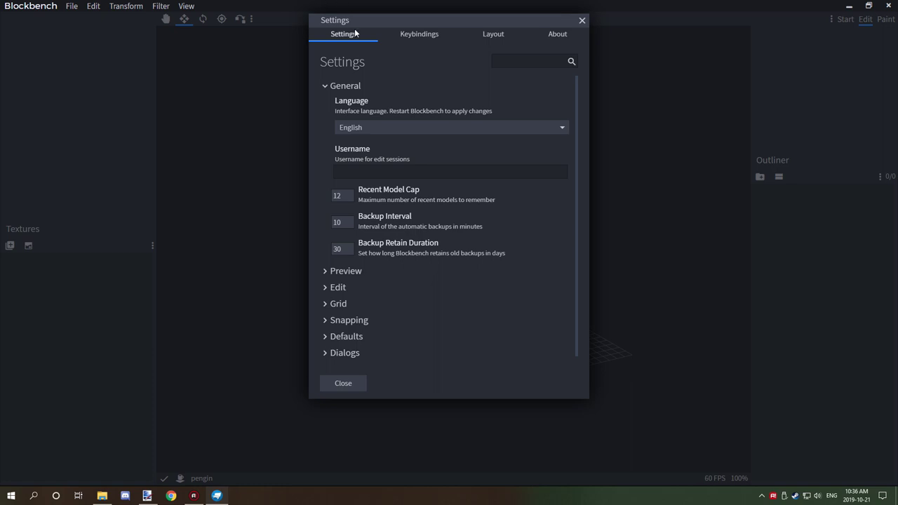
left_click(414, 35)
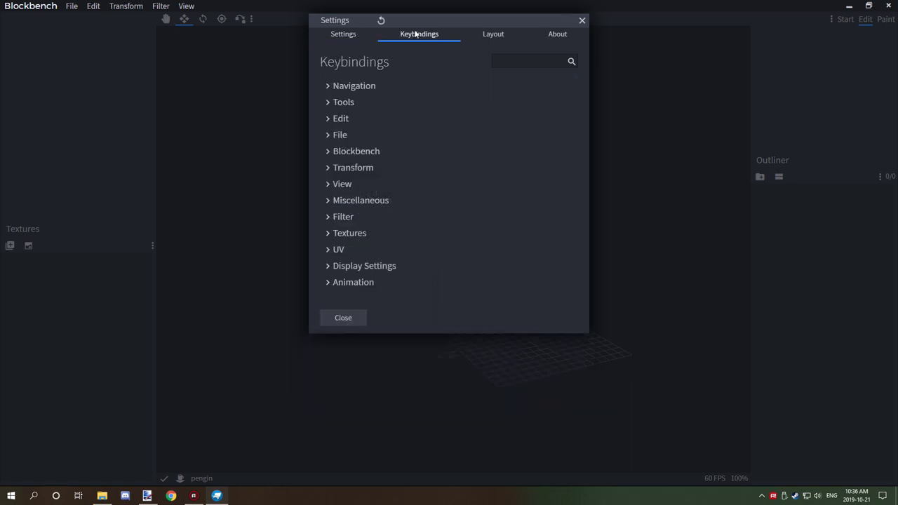
left_click(338, 86)
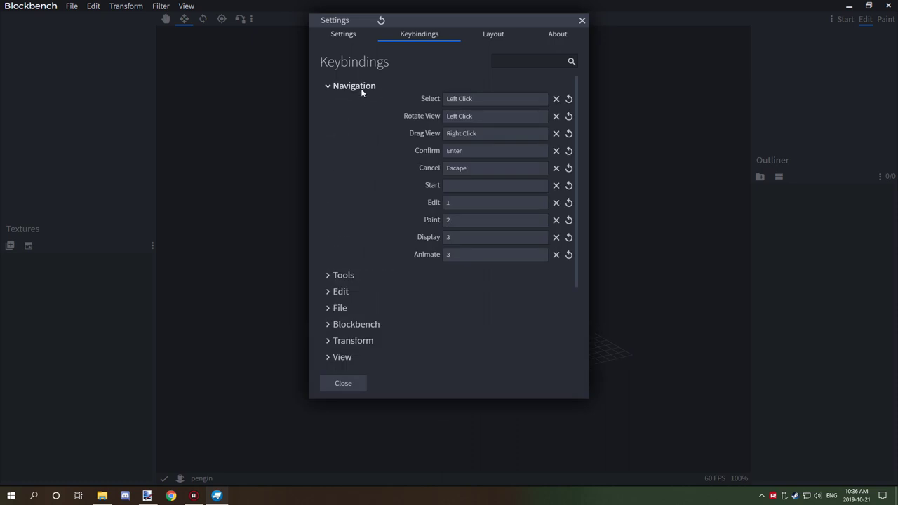
left_click(360, 88)
left_click(349, 104)
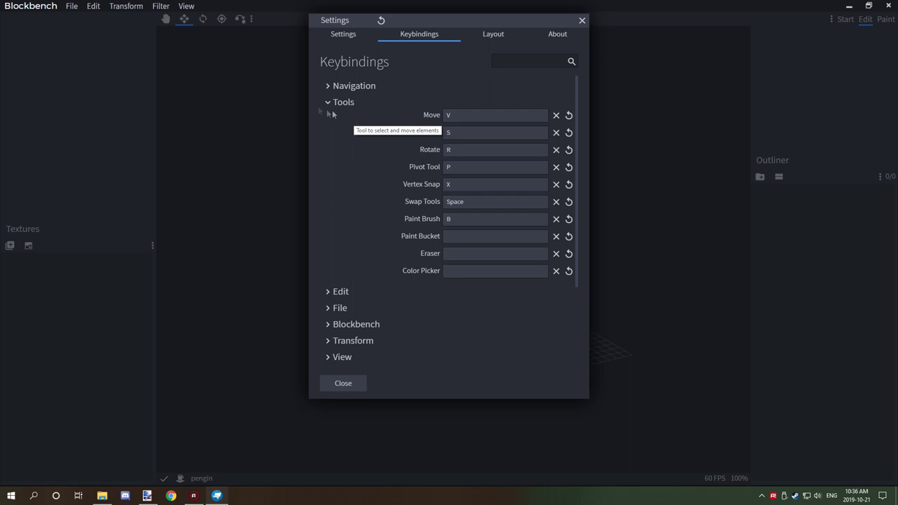
left_click(335, 104)
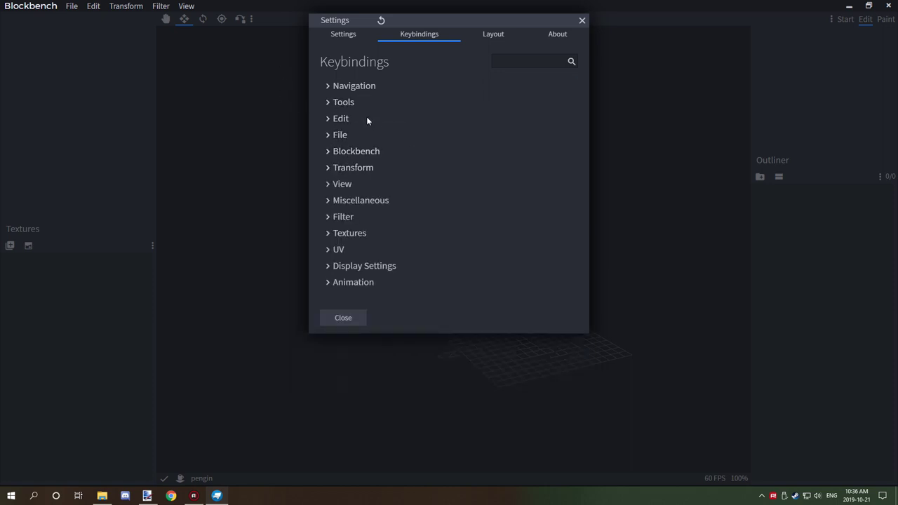
left_click(488, 35)
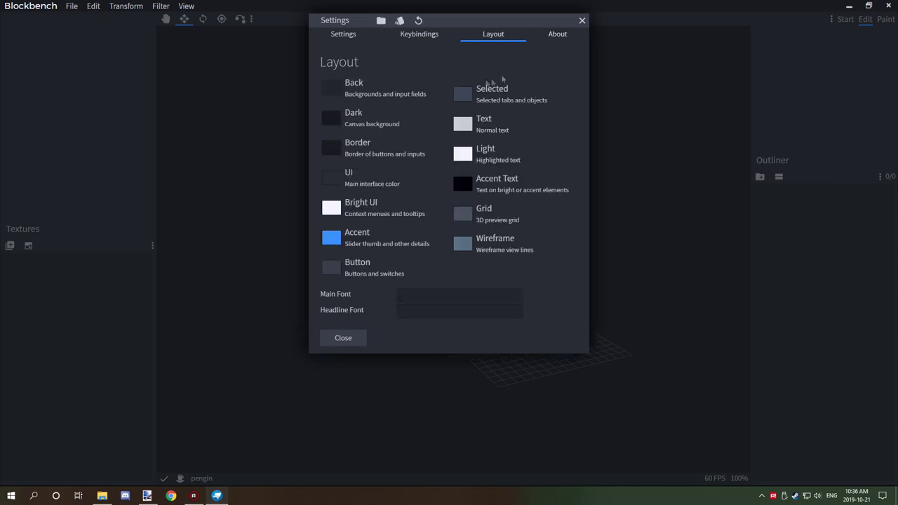
left_click(555, 35)
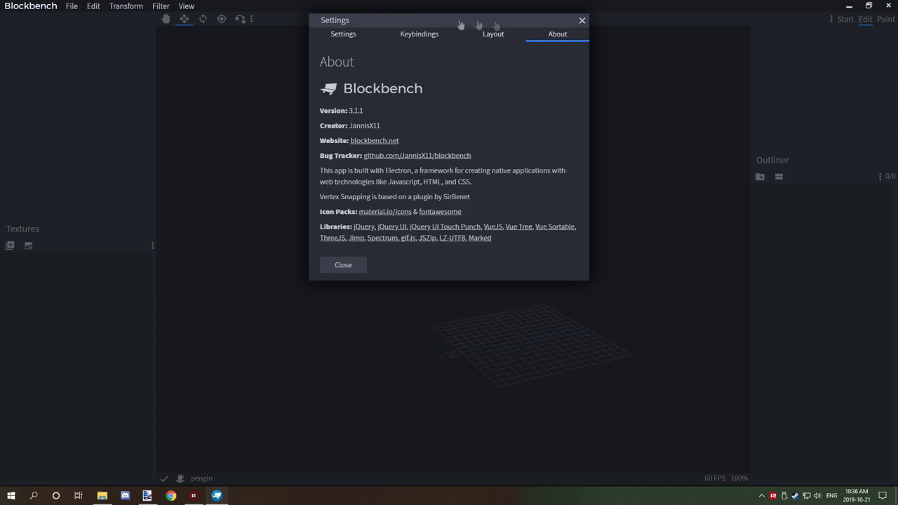
Back on the Settings tab, expand and collapse the Preview category, then close Settings
left_click(343, 34)
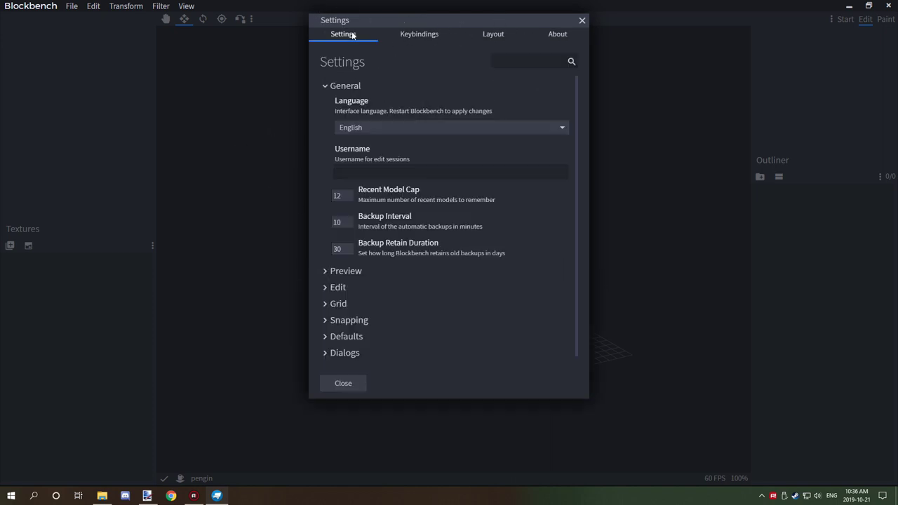
scroll(396, 147, "down", 1)
left_click(348, 258)
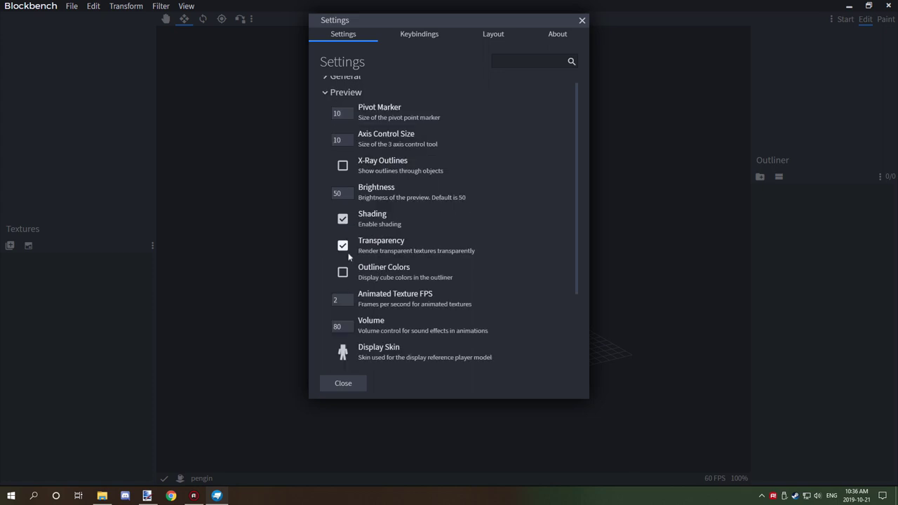
scroll(337, 141, "up", 1)
left_click(334, 102)
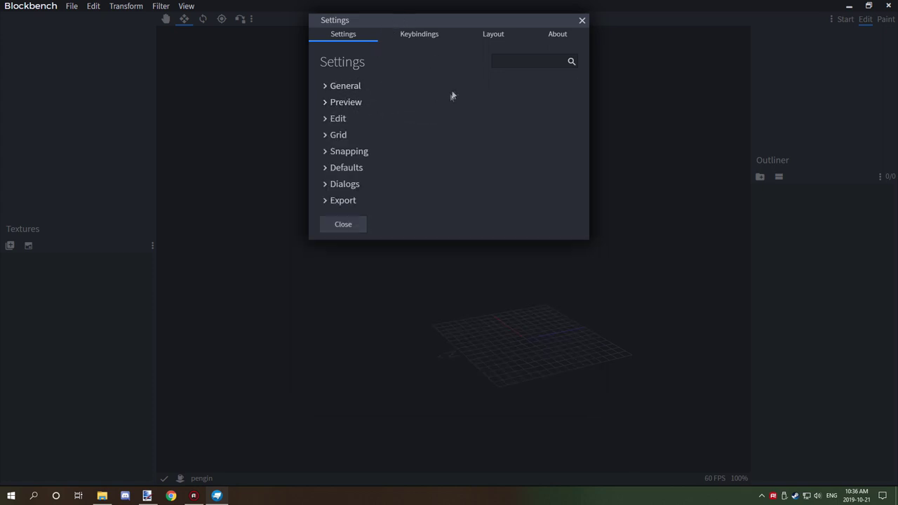
left_click(582, 22)
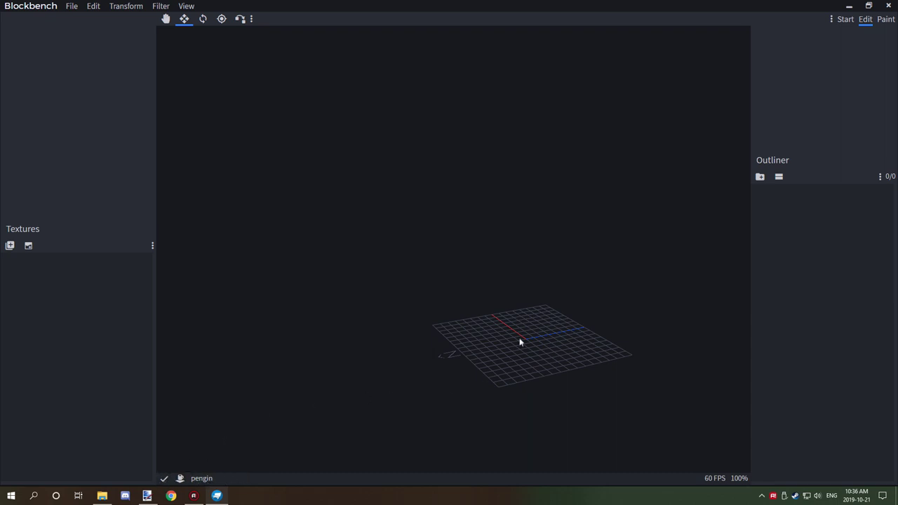
Add a group keeping the name bone, then add a 1×1×1 cube inside it
scroll(527, 335, "up", 2)
left_click(761, 177)
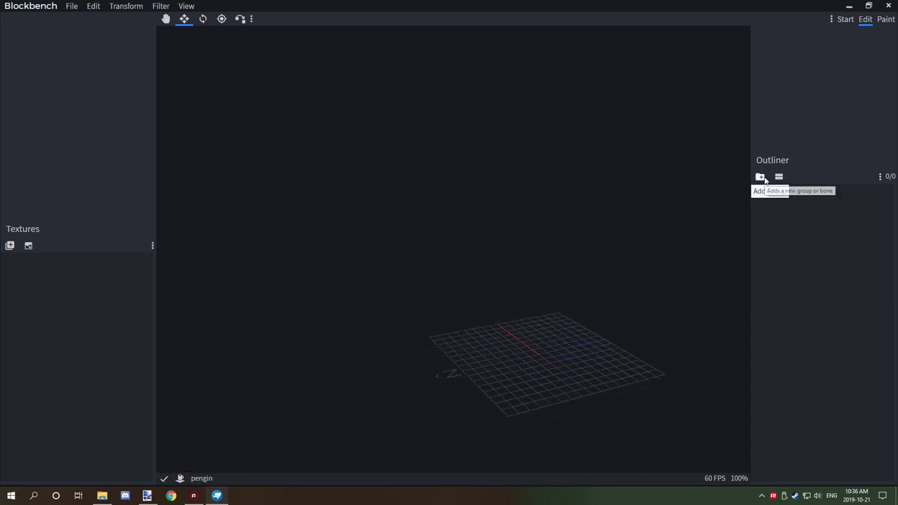
key("Return")
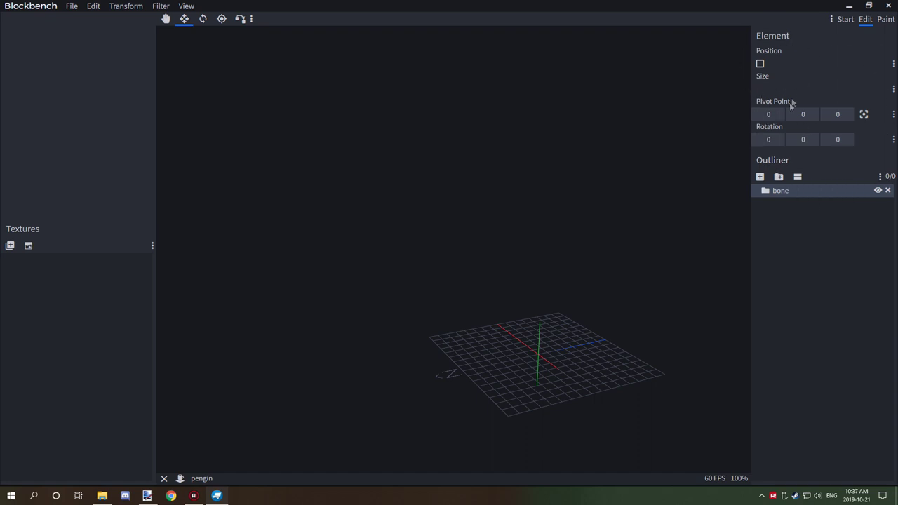
left_click(760, 176)
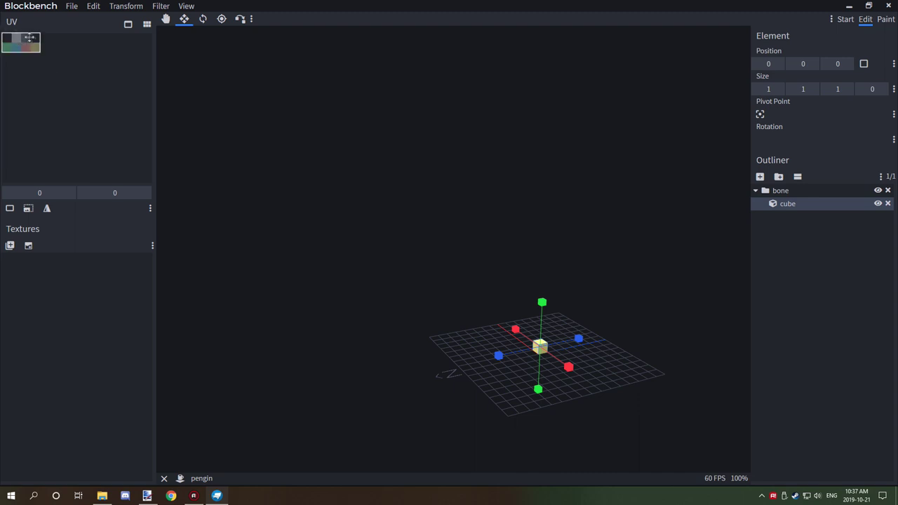
Set the cube's UV horizontal offset to 5 and inspect the UV editor's options menu
mouse_move(37, 42)
left_mouse_down()
mouse_move(115, 46)
mouse_move(31, 45)
left_mouse_up()
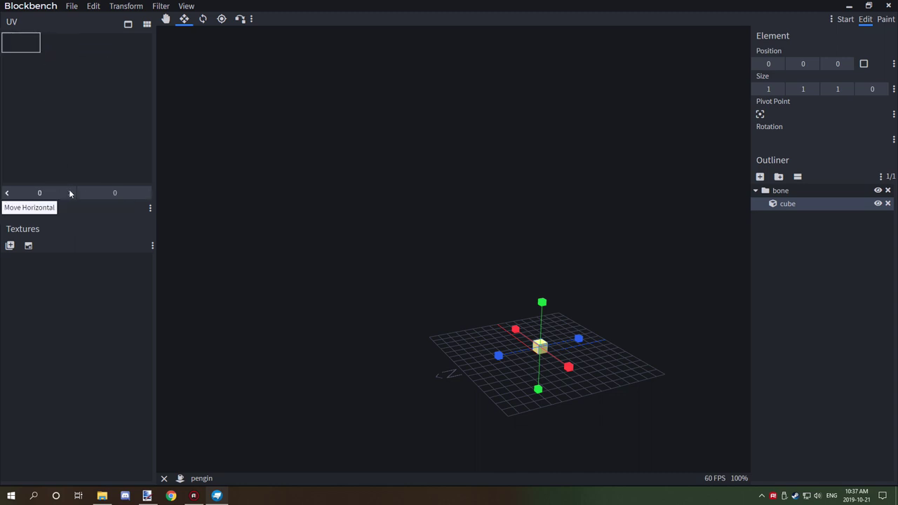
left_click_drag(69, 193, 146, 193)
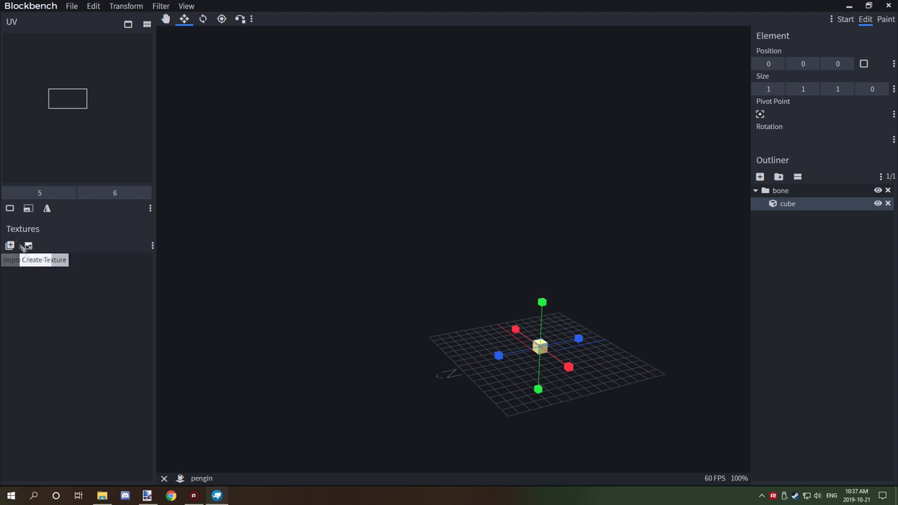
left_click(152, 246)
right_click(56, 172)
mouse_move(65, 176)
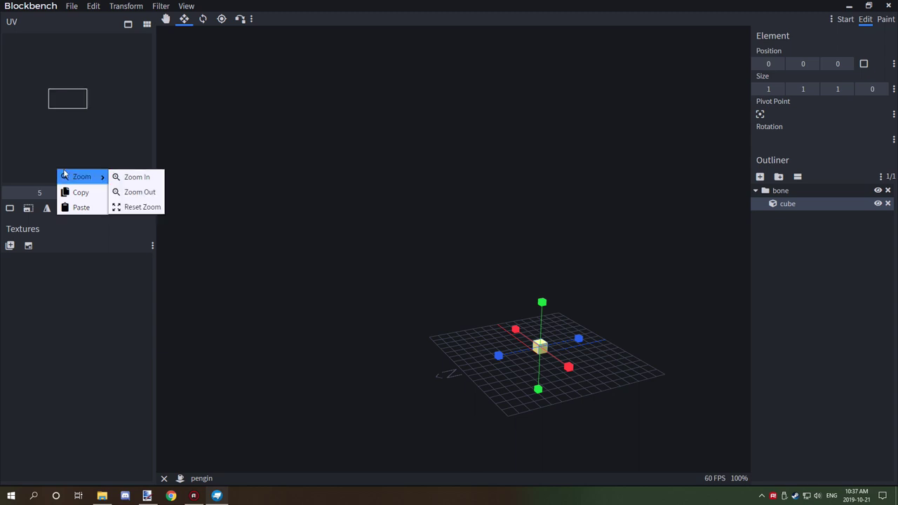
left_click(73, 207)
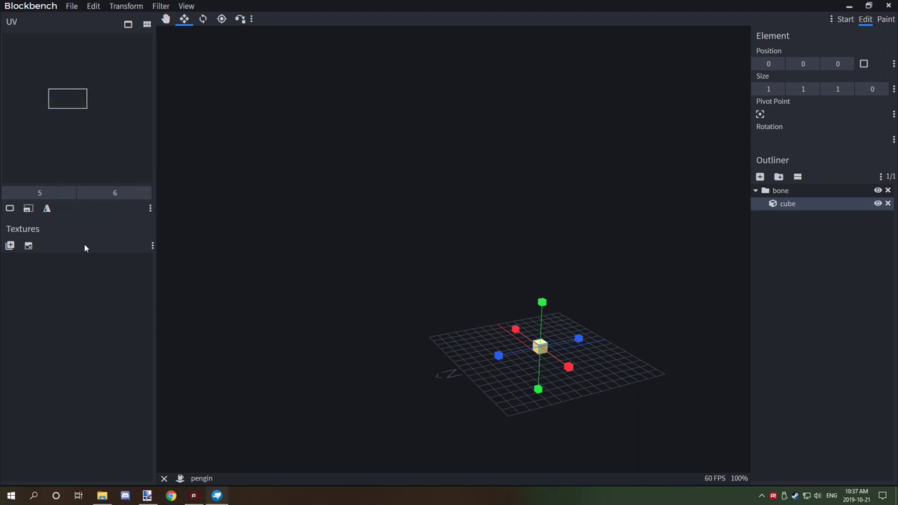
Open and close the texture toolbar customization, then bring up the Create Texture settings
left_click(152, 246)
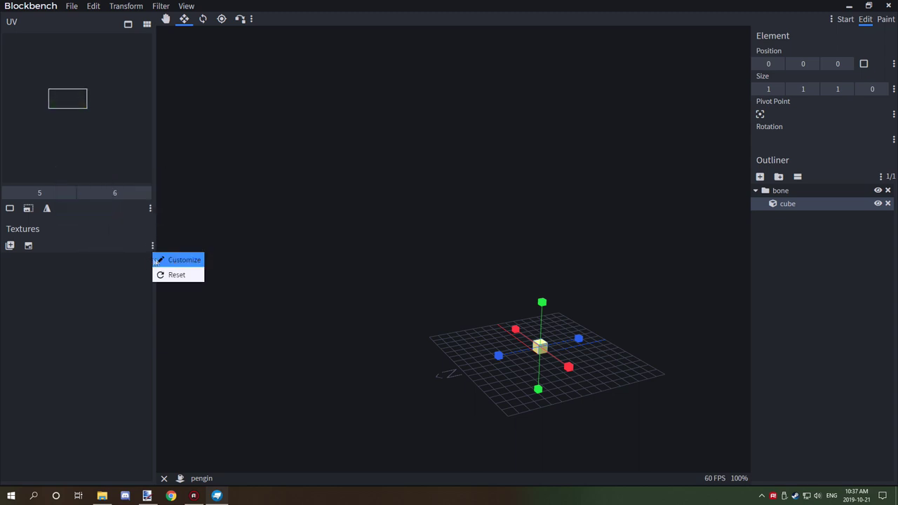
left_click(172, 259)
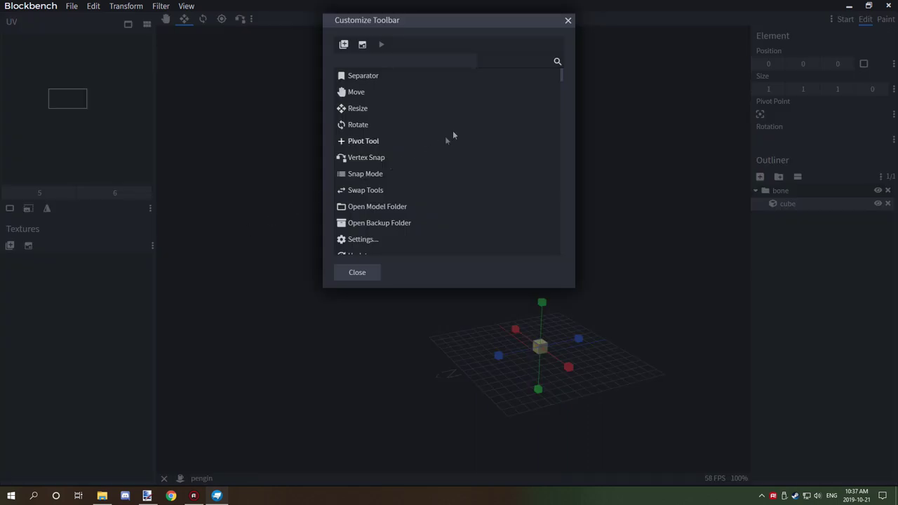
left_click(568, 21)
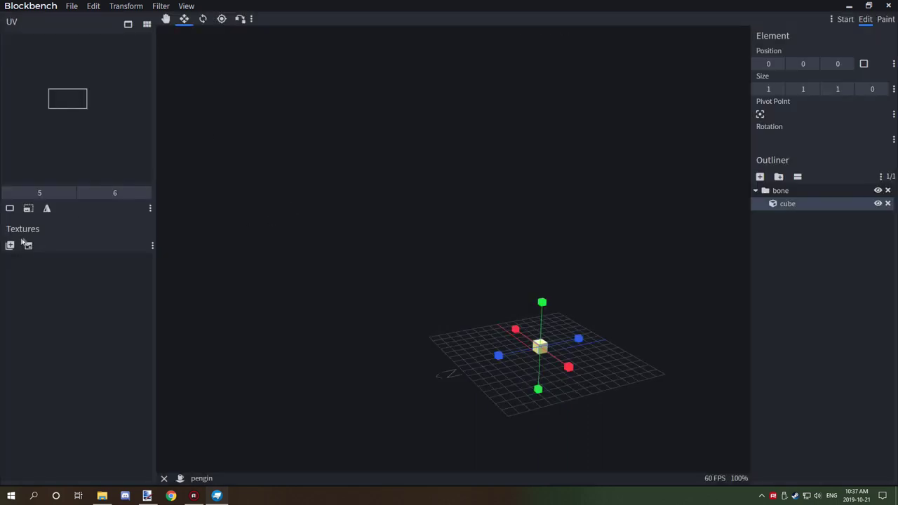
left_click(29, 247)
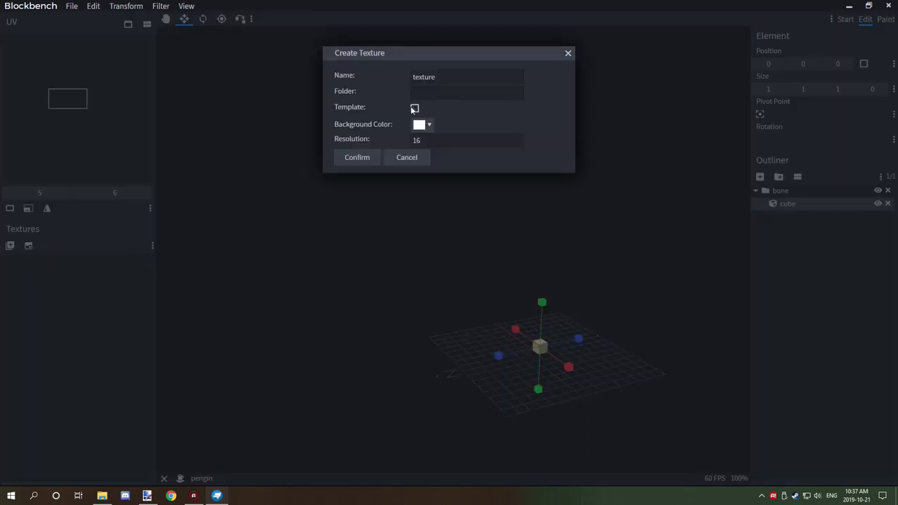
Create a 16×16 template texture named texture and orbit around the textured cube
left_click(365, 160)
left_click(365, 160)
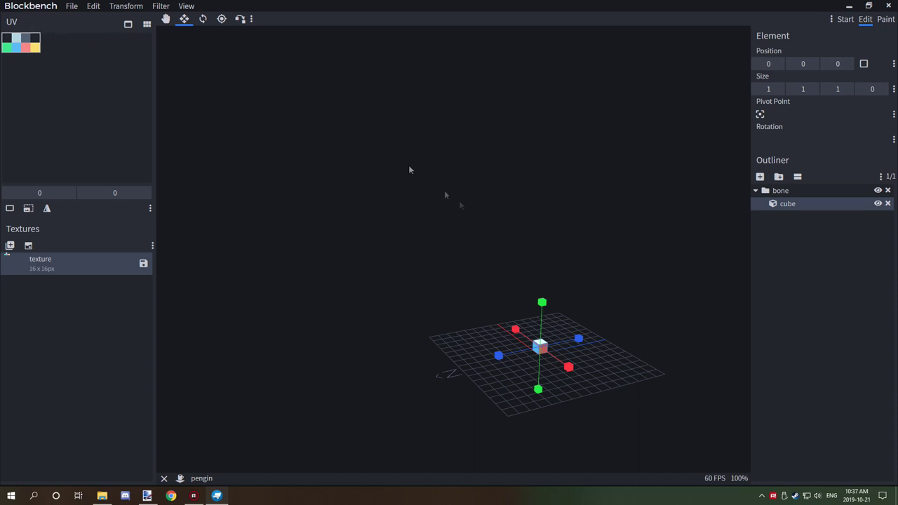
left_click_drag(545, 255, 381, 294)
left_click_drag(448, 313, 620, 370)
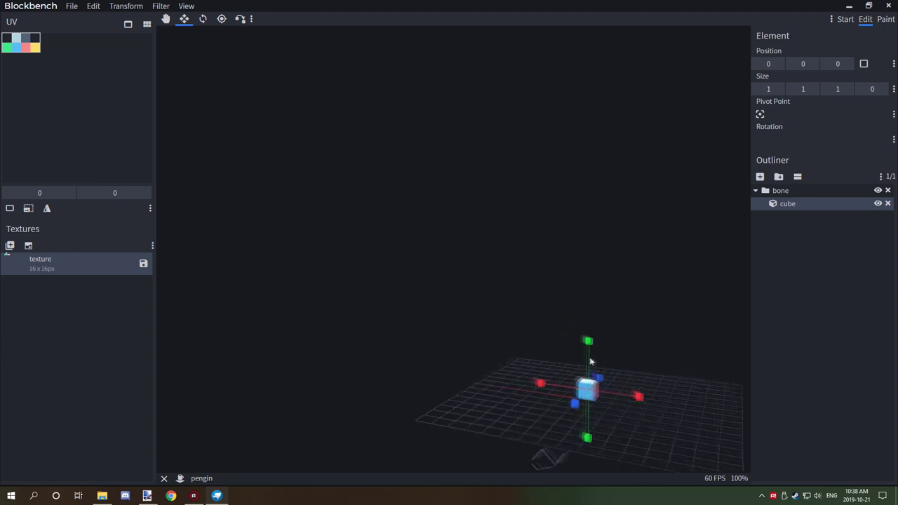
left_click_drag(590, 361, 689, 360)
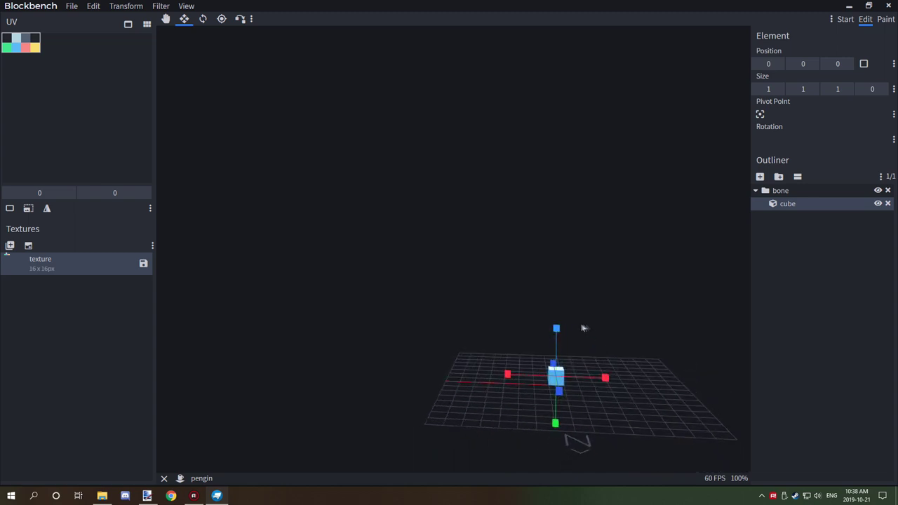
right_click(40, 269)
Delete the texture, leaving the cube untextured
left_click(5, 263)
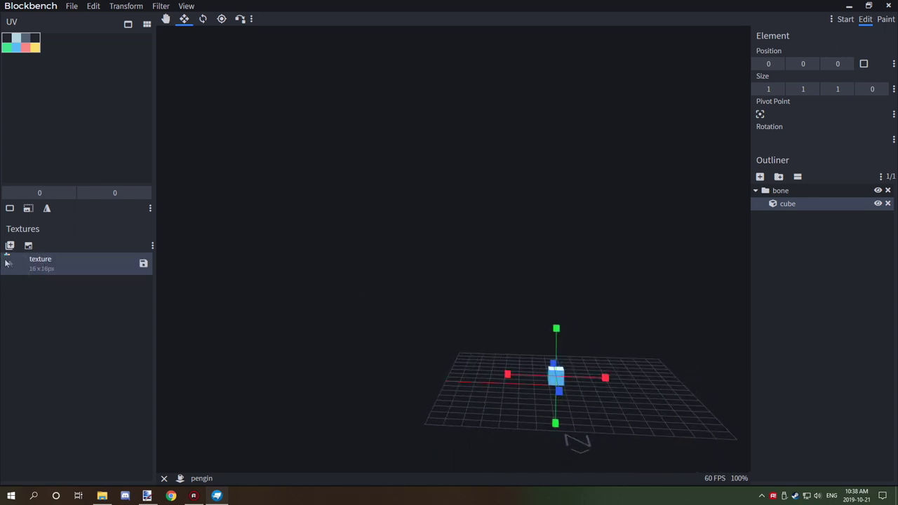
right_click(49, 262)
left_click(109, 343)
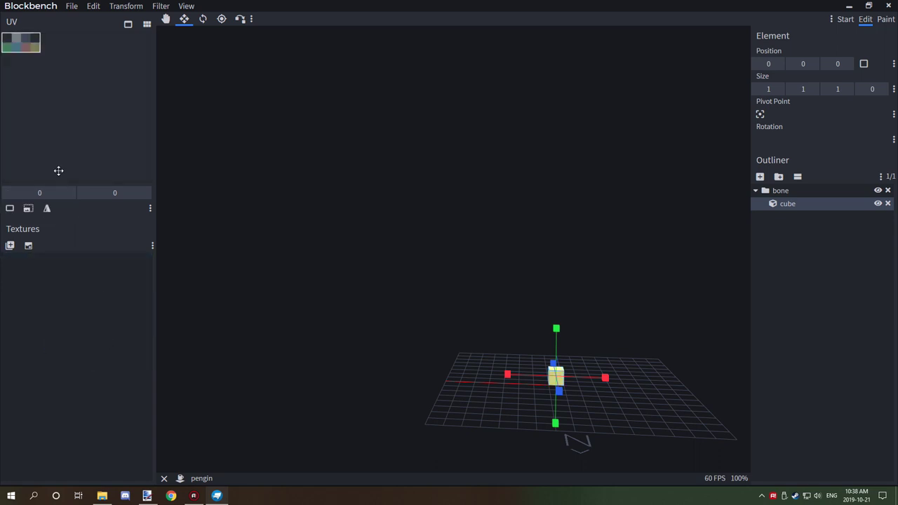
Recreate a 16×16 texture named texture with Template enabled
left_click(29, 247)
left_click(406, 157)
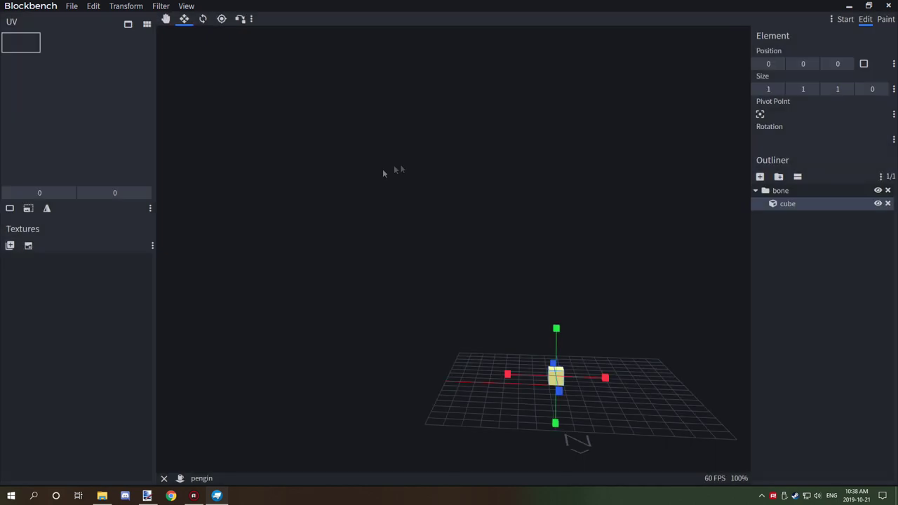
right_click(24, 259)
left_click(28, 245)
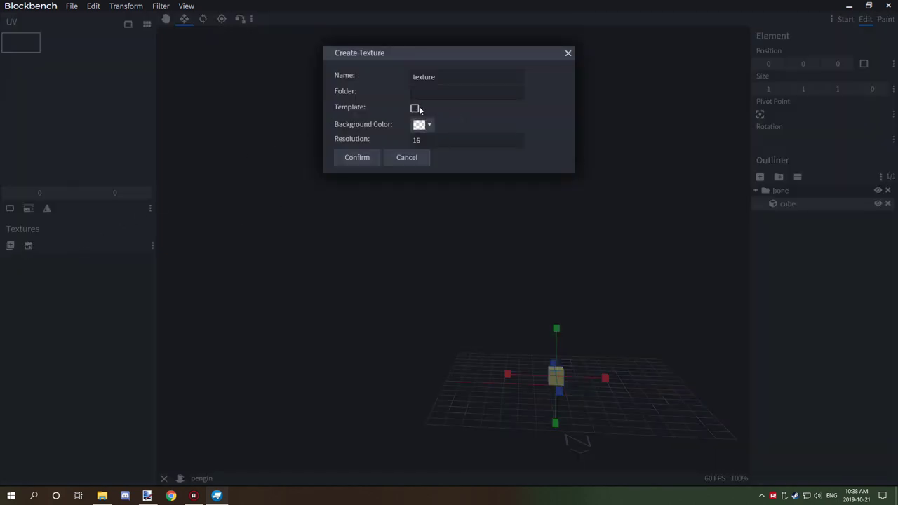
left_click(351, 153)
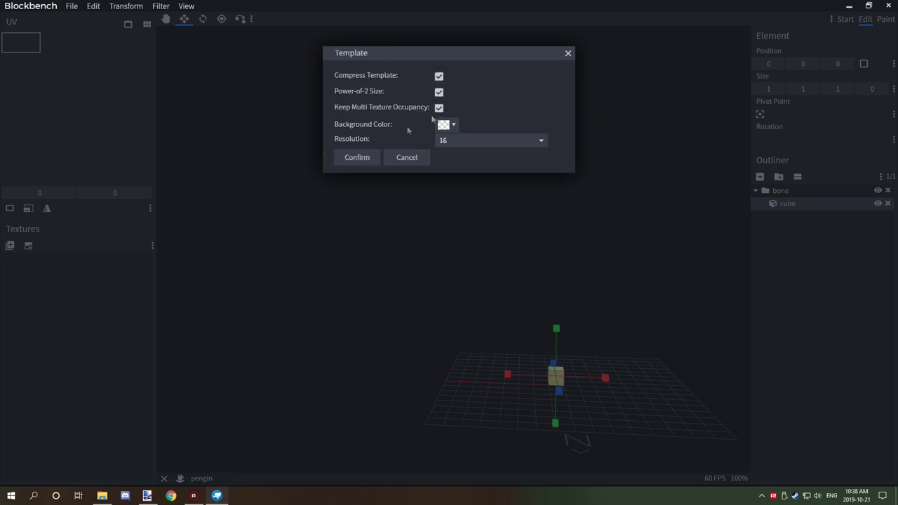
left_click(354, 157)
right_click(70, 264)
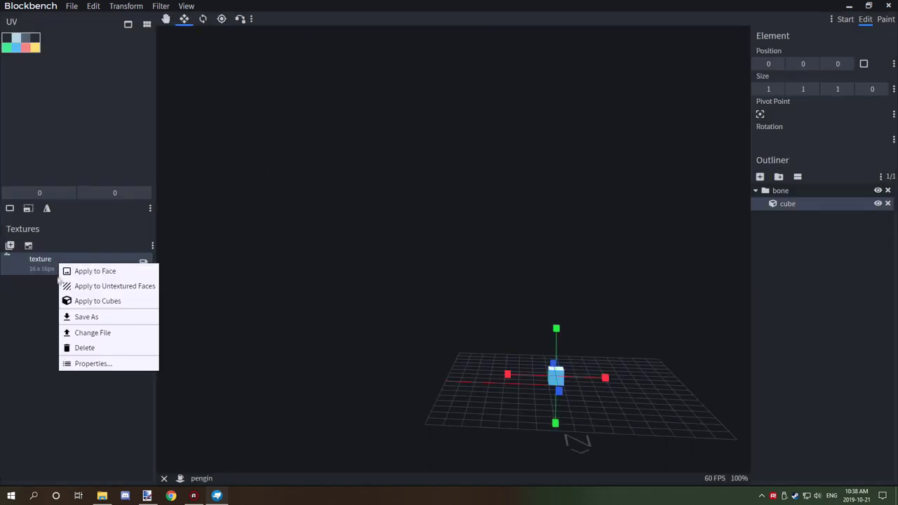
Select the texture, begin saving it as a PNG, then cancel the Save As dialog
left_click(16, 283)
left_click(47, 261)
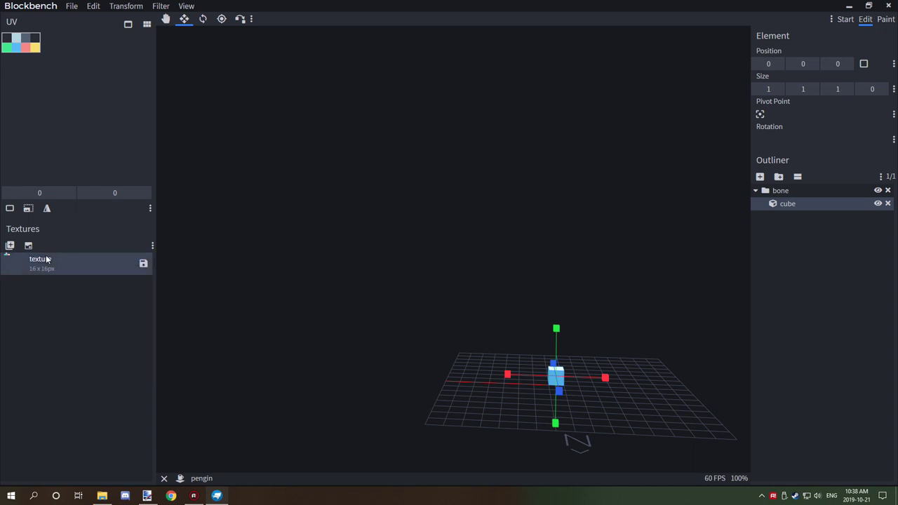
left_click(143, 263)
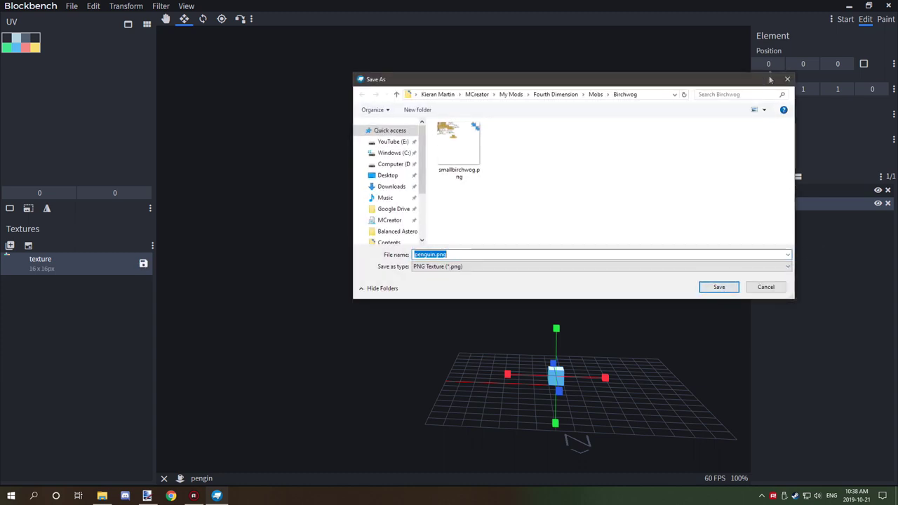
left_click(788, 80)
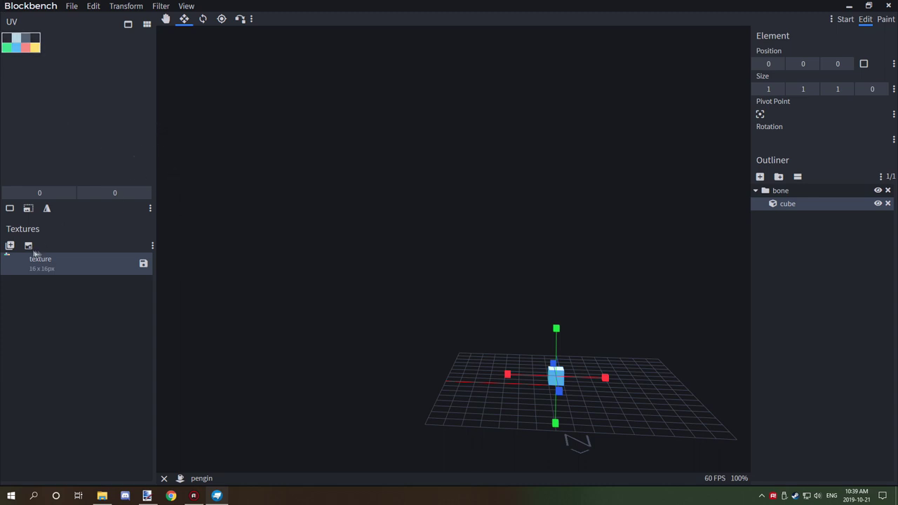
Delete the texture, leaving the texture list empty and the cube untextured
right_click(146, 263)
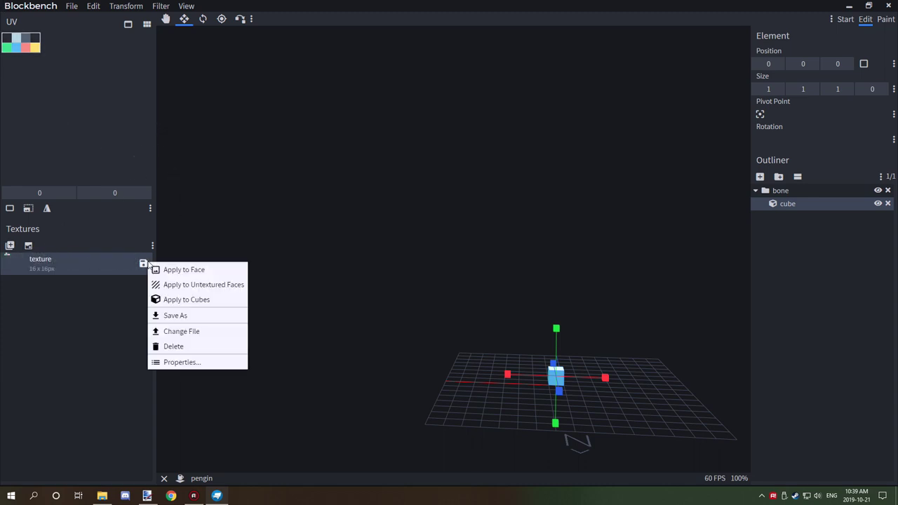
left_click(168, 347)
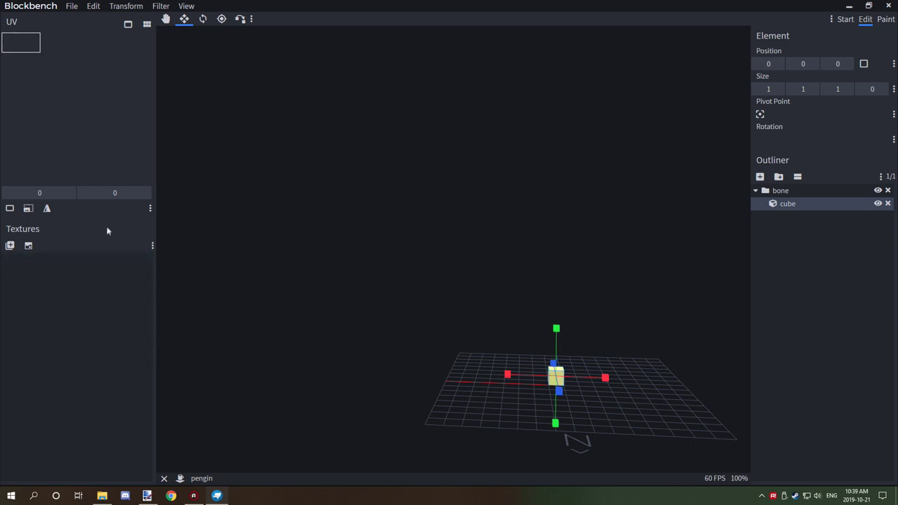
right_click(786, 198)
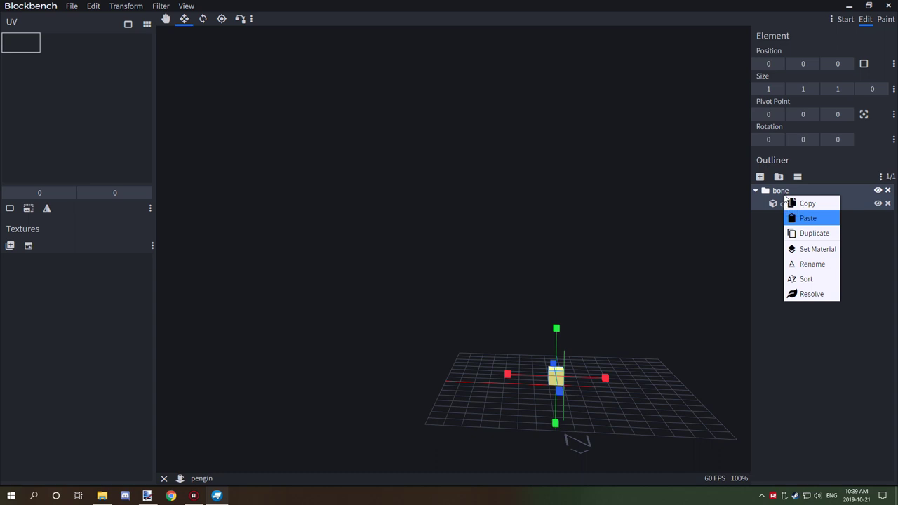
Rename the bone group to head
left_click(811, 265)
type("head")
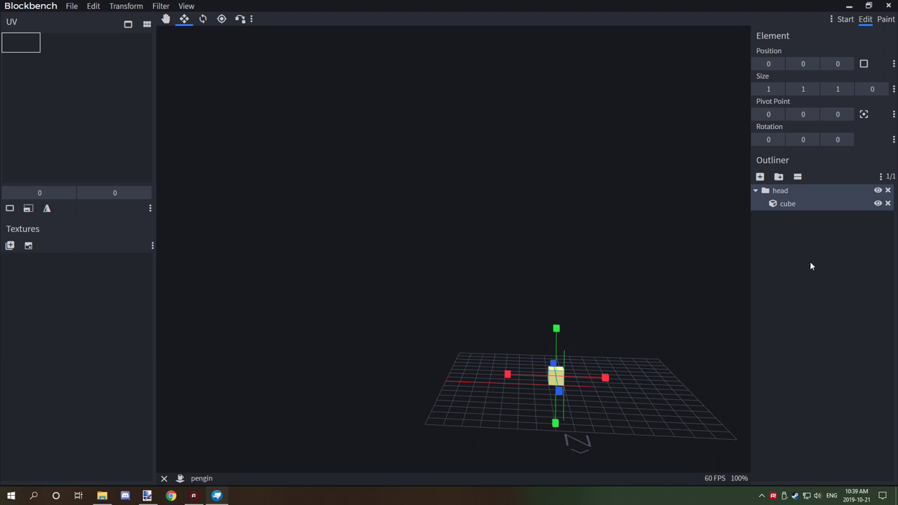
right_click(800, 208)
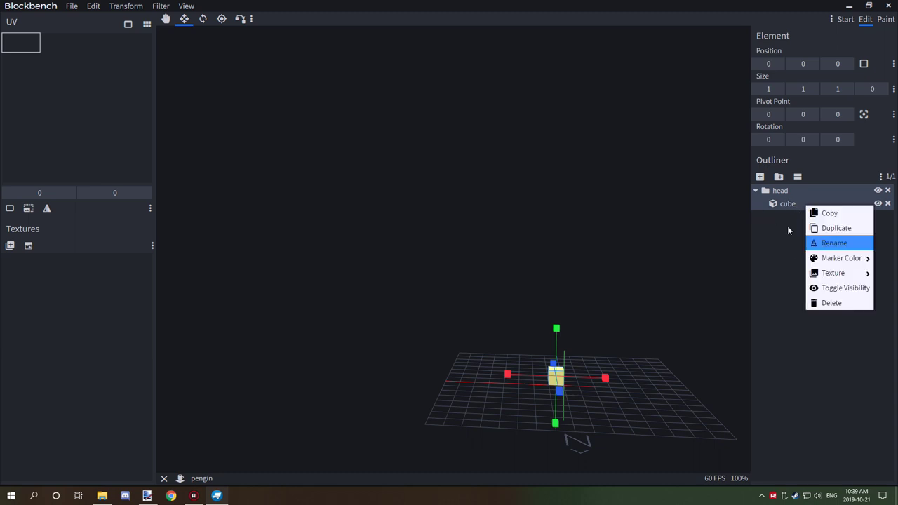
left_click(787, 230)
left_click(781, 191)
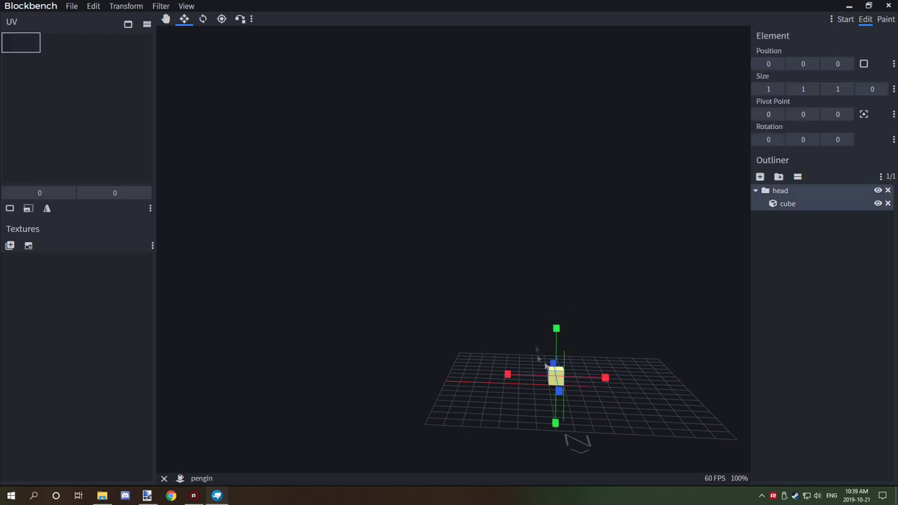
Duplicate the head group, then delete the resulting head2 group
right_click(781, 205)
left_click(814, 229)
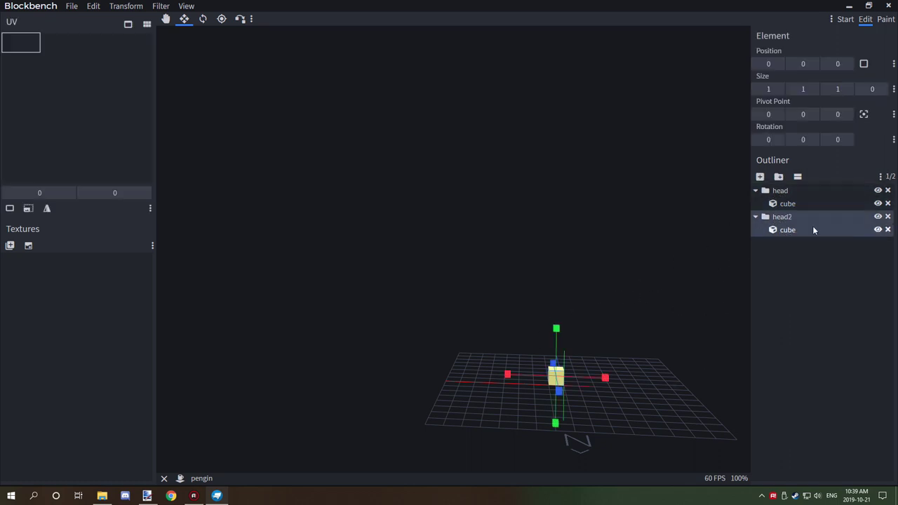
right_click(805, 218)
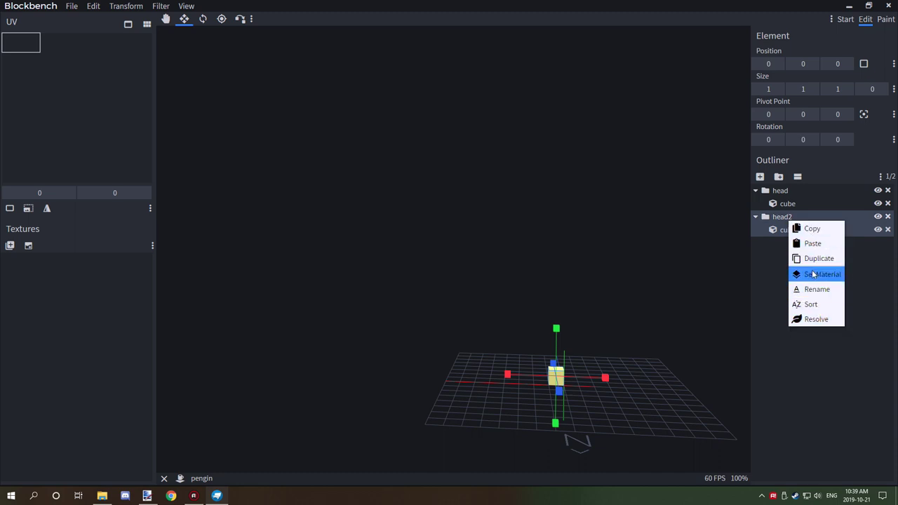
right_click(771, 208)
right_click(763, 219)
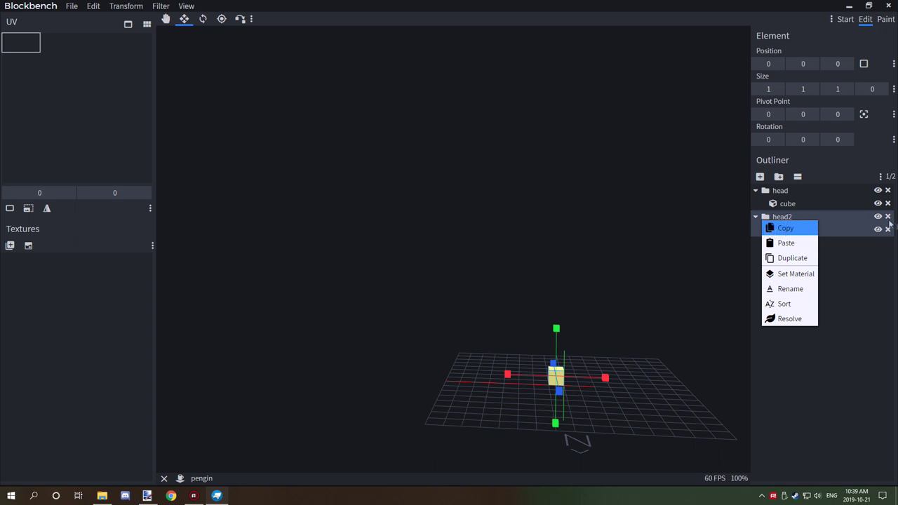
left_click(888, 217)
Add a second 1×1×1 cube to the head group
left_click(797, 203)
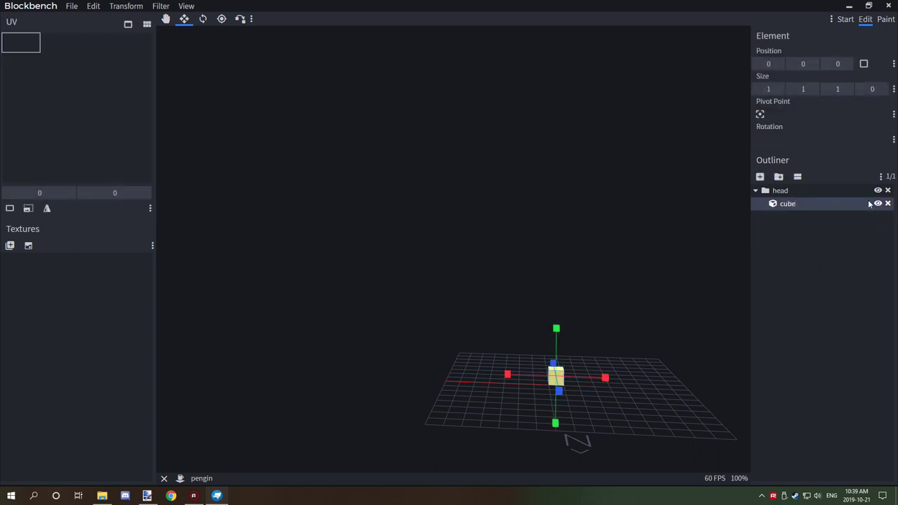
left_click(760, 176)
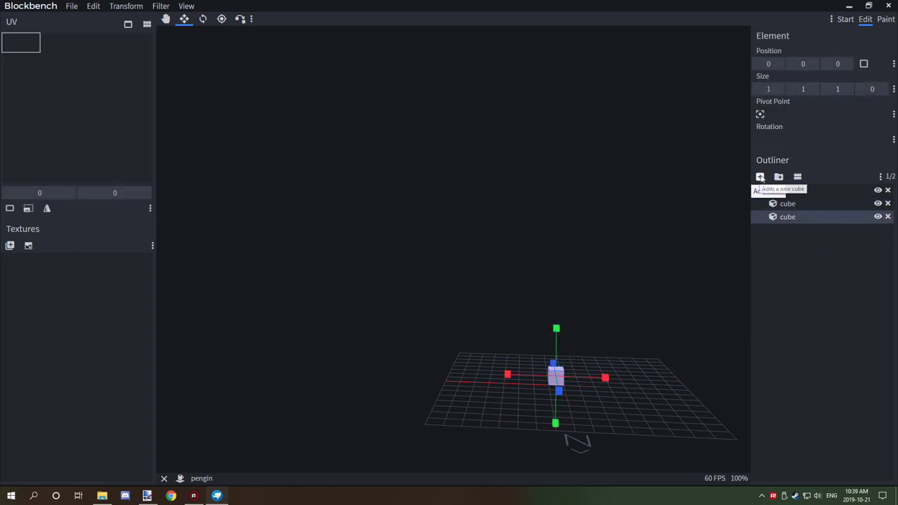
left_click(825, 257)
left_click(785, 218)
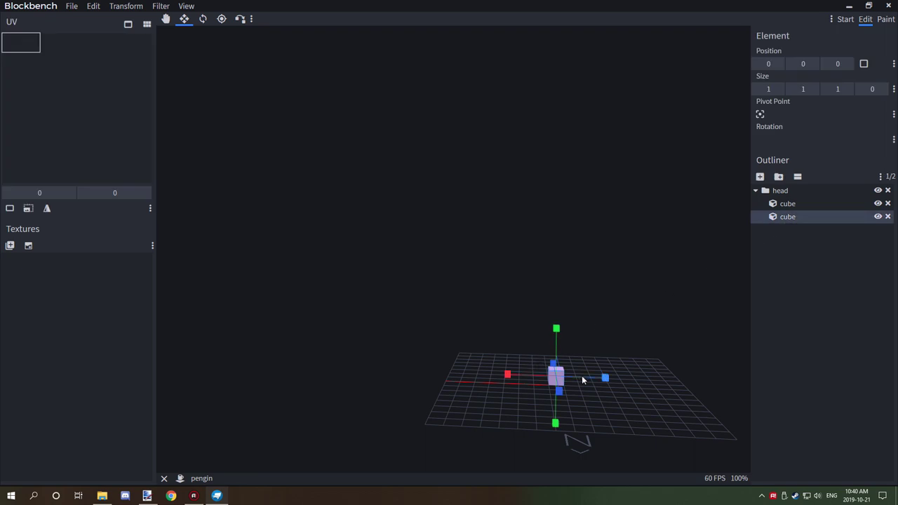
Nudge the first cube to -1, 0, 0 and orbit for a close view of both cubes
left_click(558, 377)
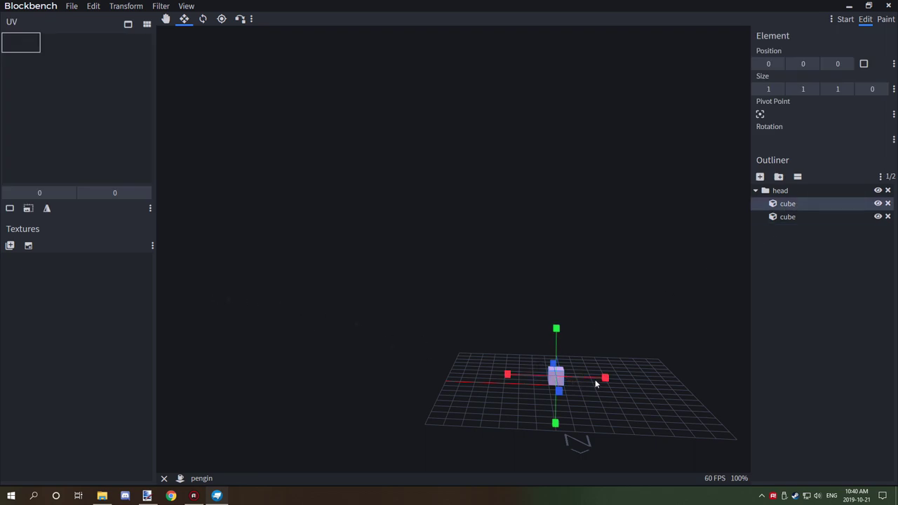
key("Left")
key("Page_Down")
key("Page_Up")
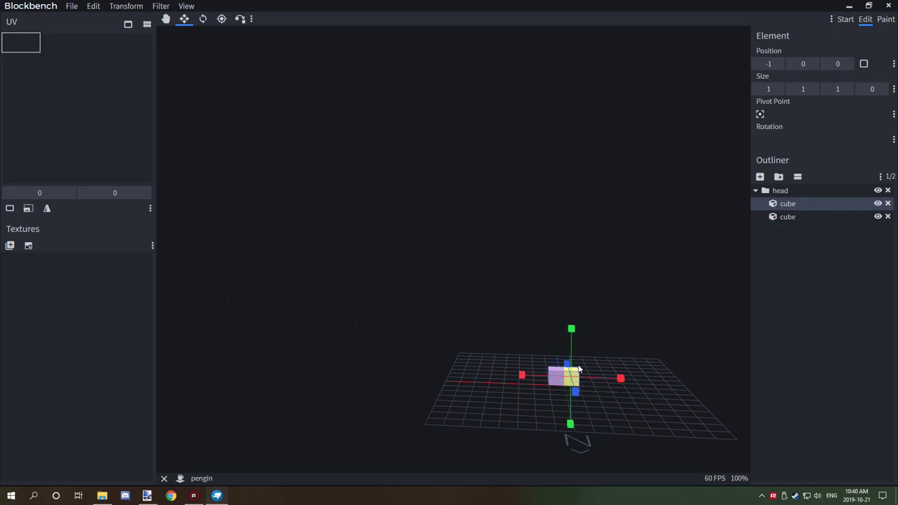
left_click(776, 190)
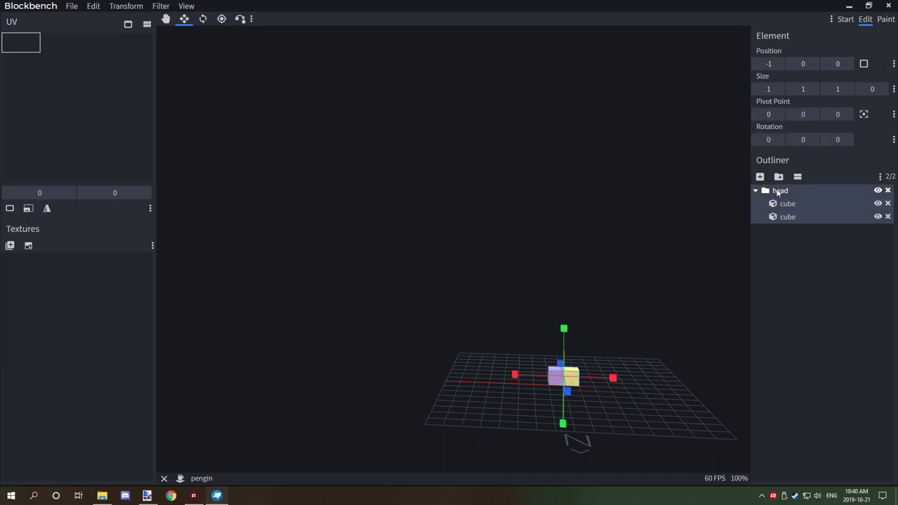
right_click_drag(621, 282, 638, 358)
left_click_drag(639, 358, 515, 250)
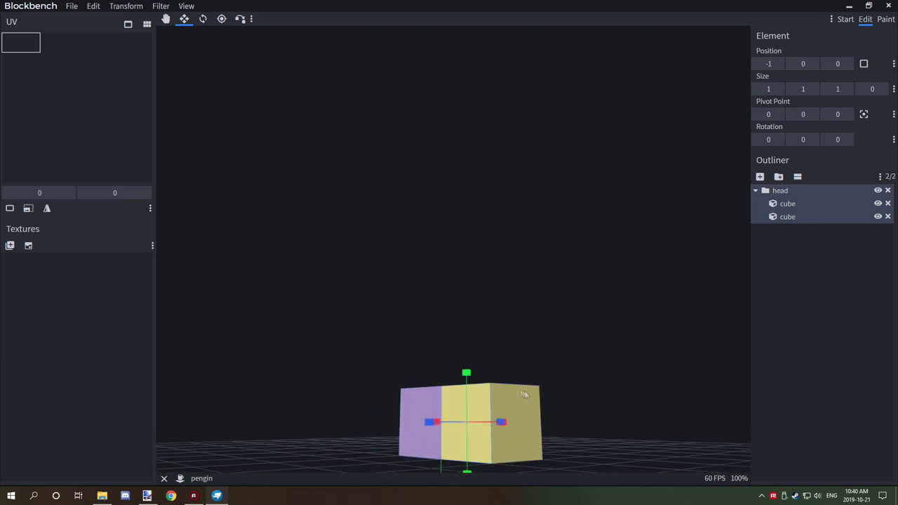
left_click(788, 203)
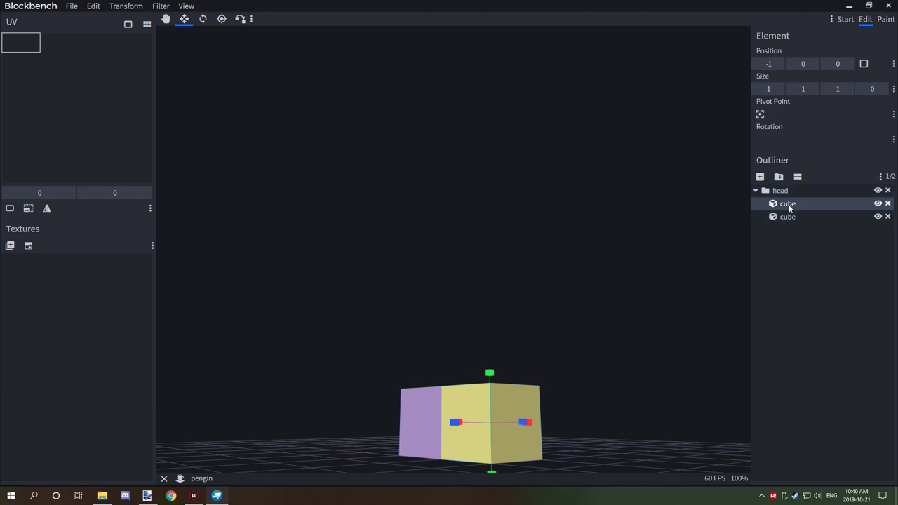
left_click(788, 216)
left_click(789, 204)
left_click(789, 223)
left_click(788, 216)
left_click(788, 204)
left_click_drag(561, 254, 726, 223)
left_click(788, 217)
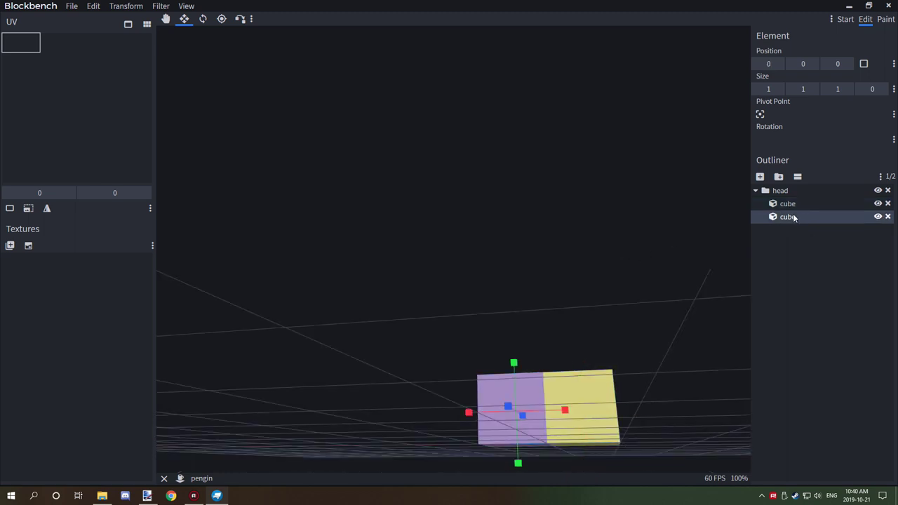
left_click(793, 191)
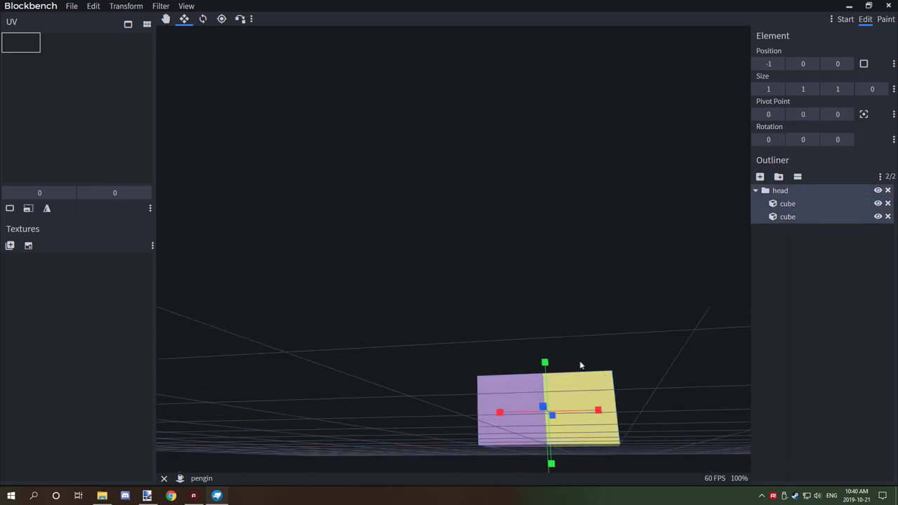
left_click_drag(581, 365, 600, 361)
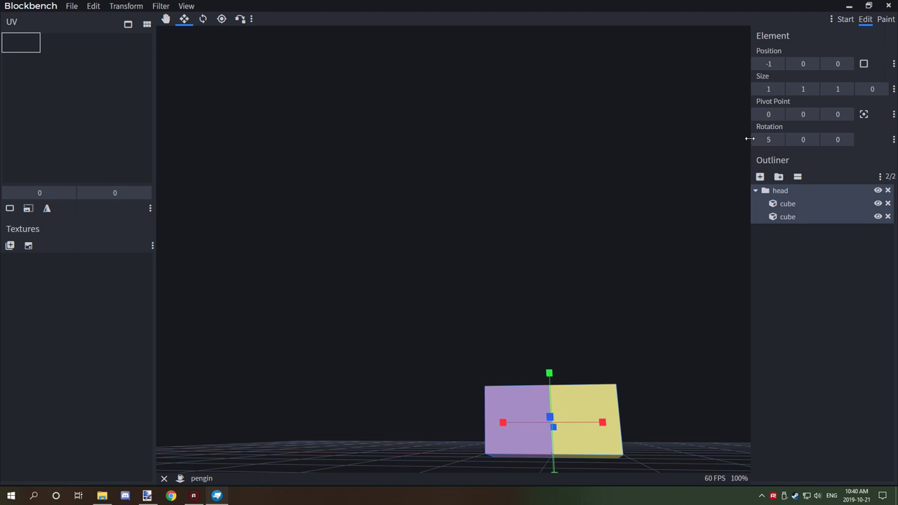
left_click_drag(673, 238, 540, 320)
scroll(534, 317, "up", 2)
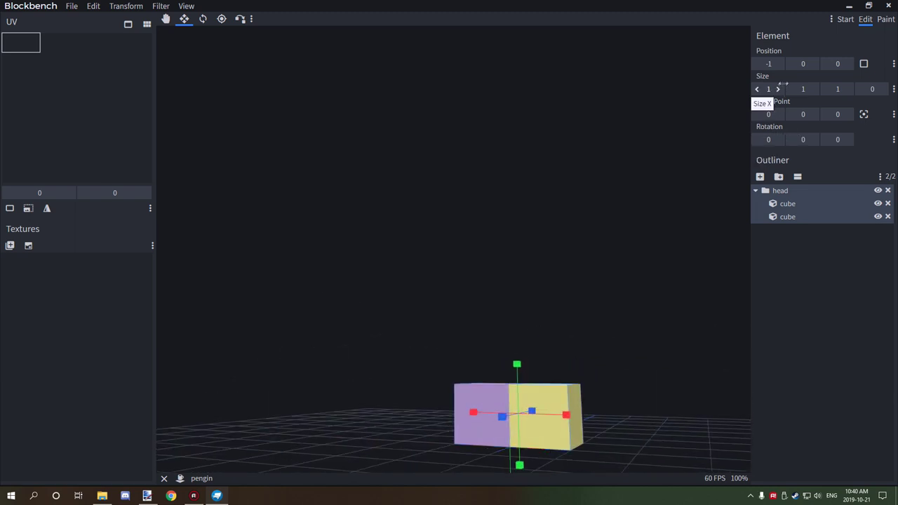
Select the head cubes, widen one to 2 units on X, then restore it to 1
left_click(774, 192)
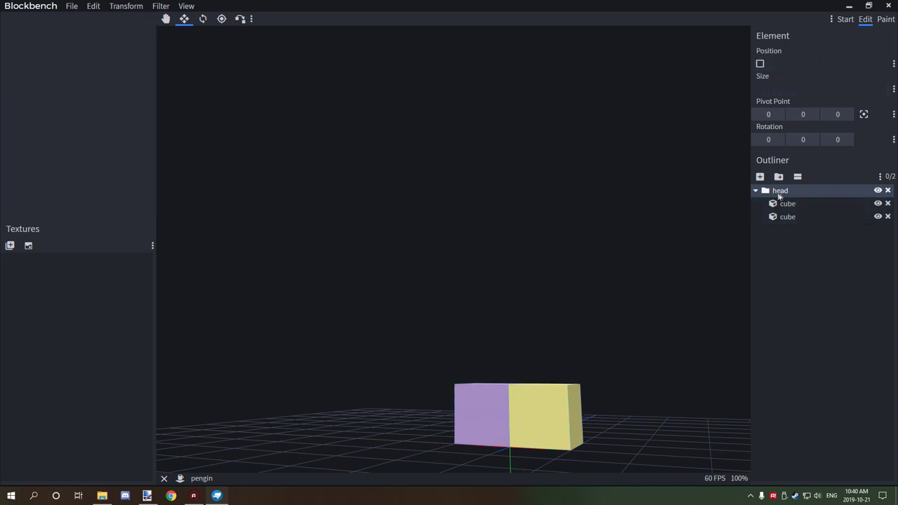
left_click(793, 194)
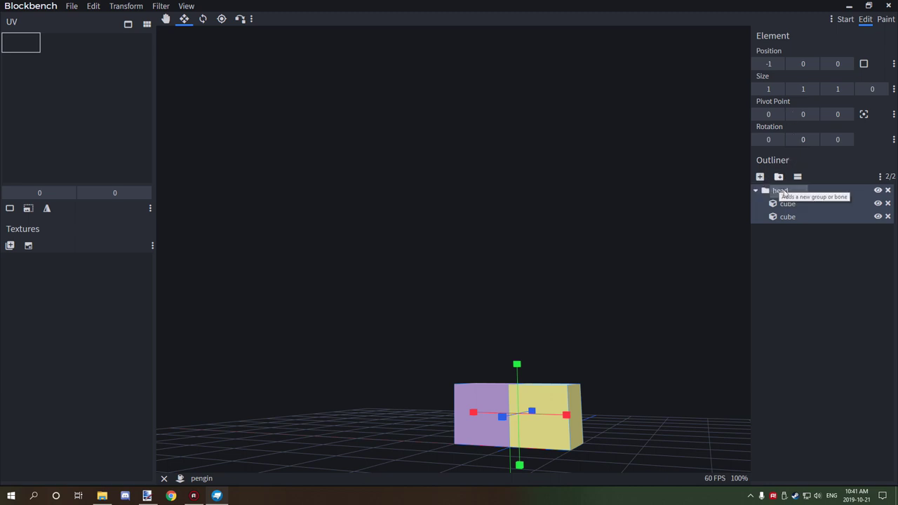
left_click(786, 204)
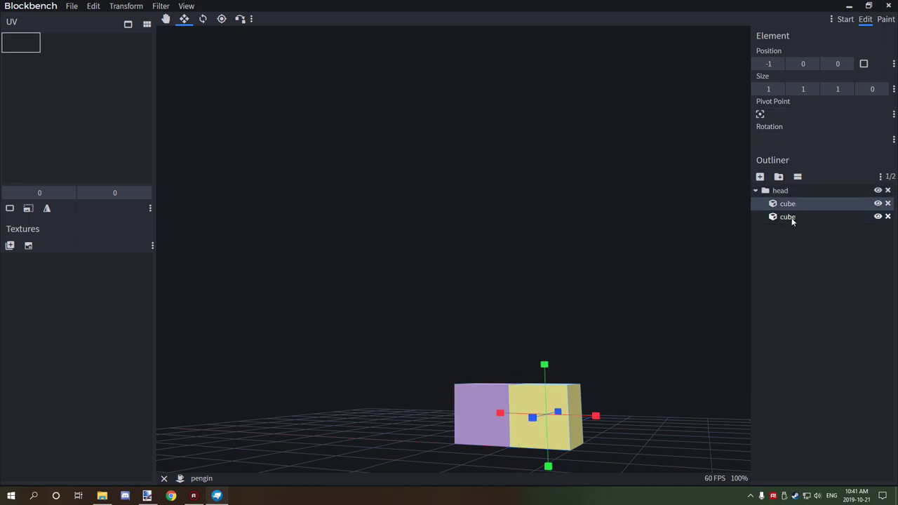
left_click(790, 217)
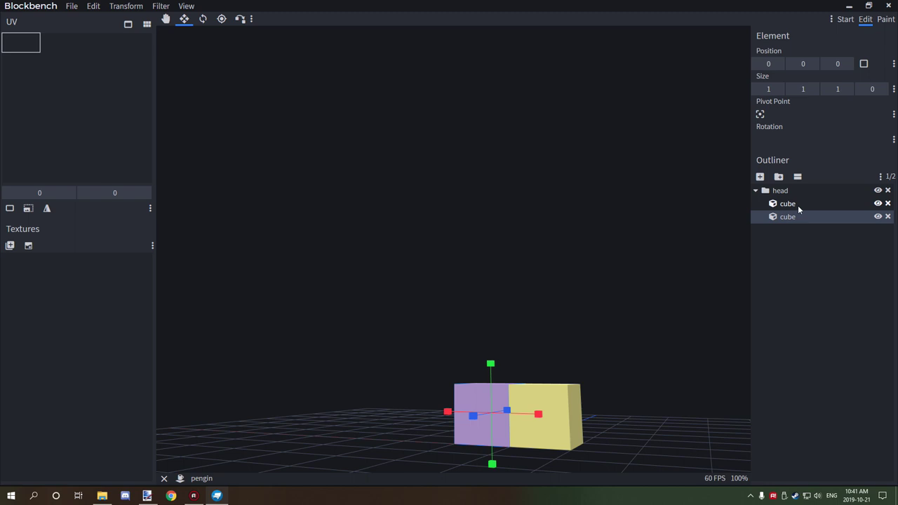
left_click(797, 204)
left_click(793, 216)
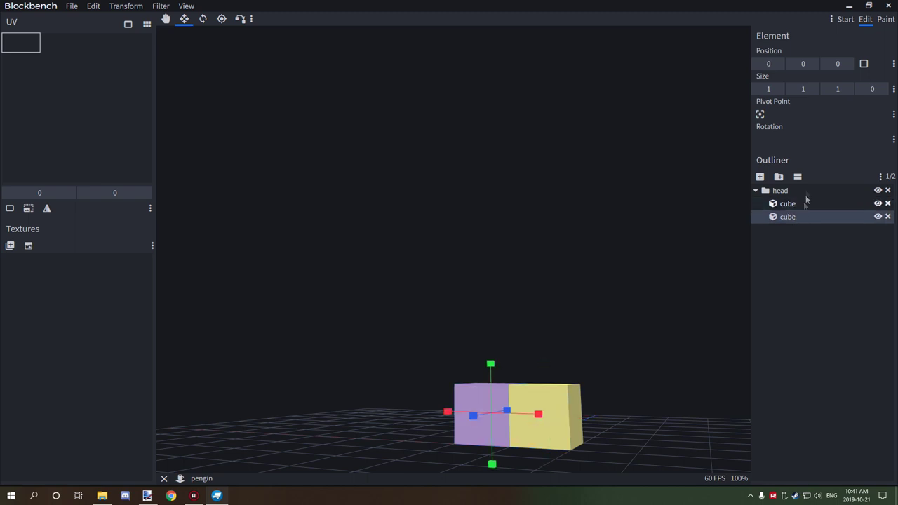
left_click(780, 90)
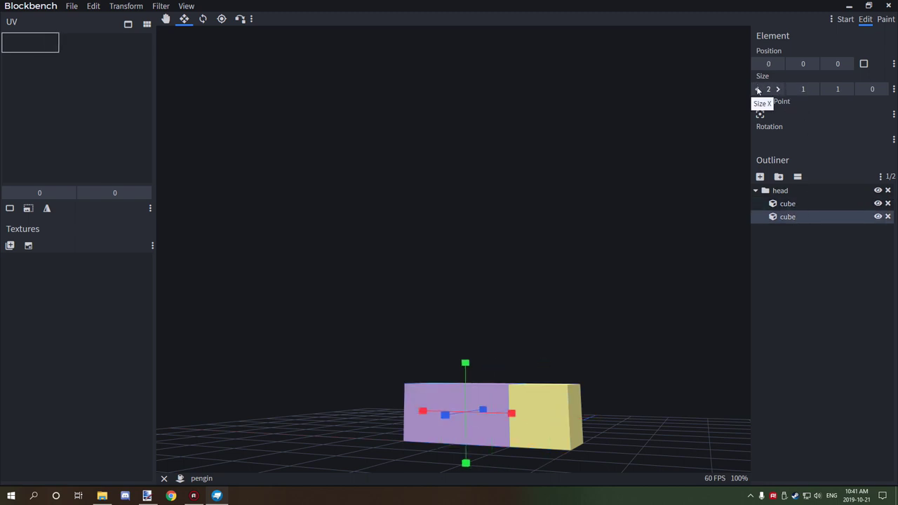
left_click(758, 90)
Rotate the whole head group's cubes to 45° around Y
left_click(781, 191)
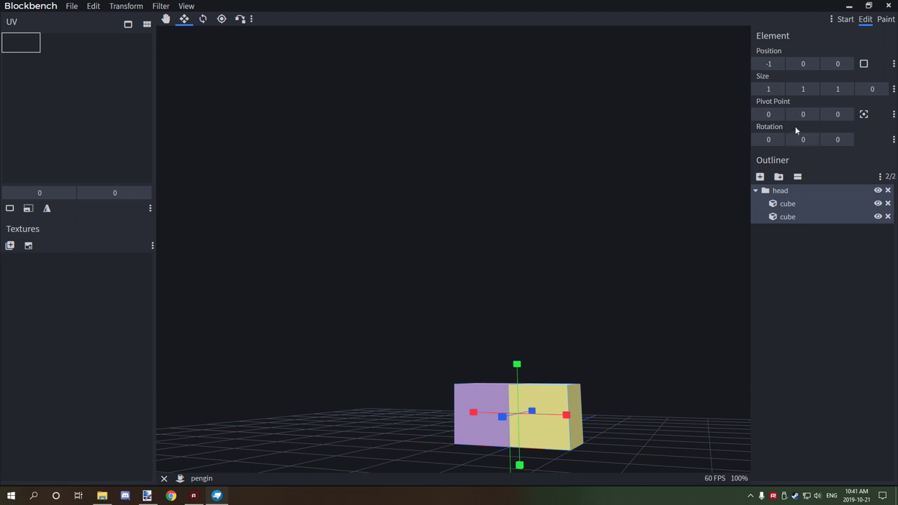
left_click(813, 140)
left_click(813, 140)
left_click(812, 140)
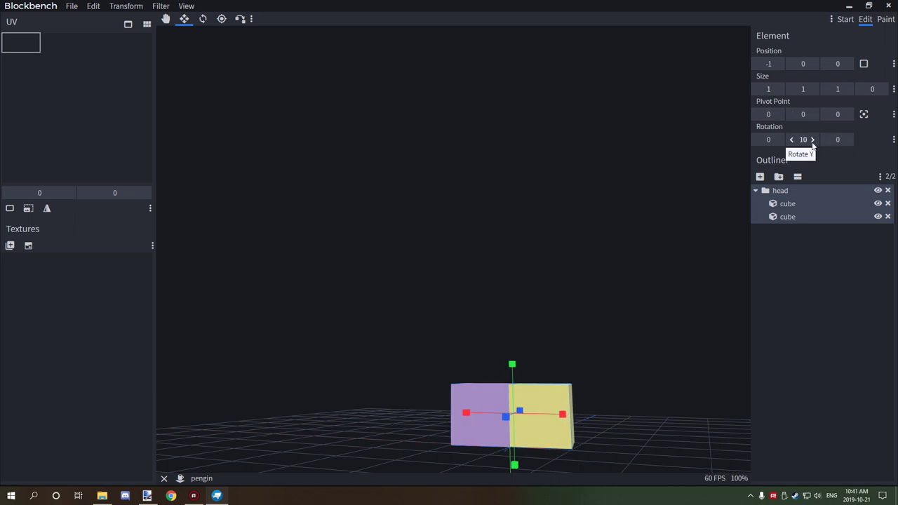
left_click(812, 141)
left_click(813, 141)
left_click(813, 140)
left_click(813, 140)
left_click(813, 140)
left_click(812, 140)
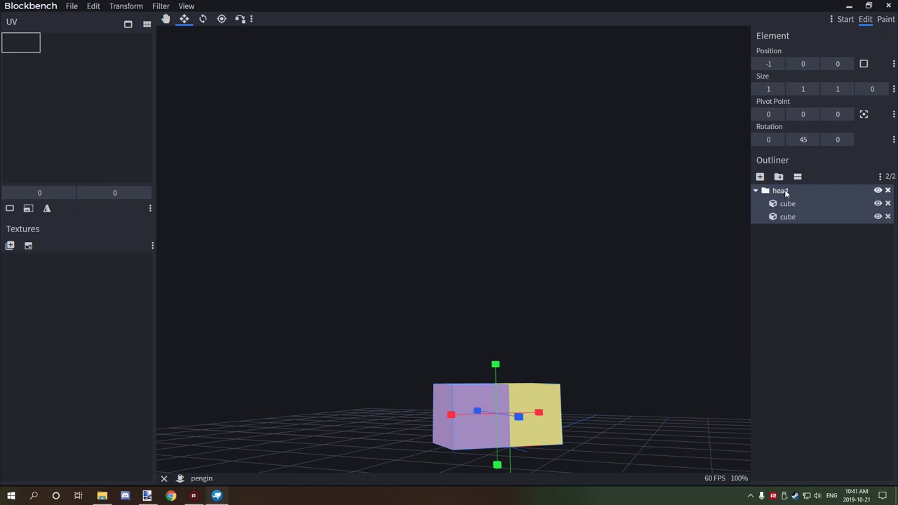
Duplicate the head group and raise the copy head2 to Y position 2
left_click(840, 284)
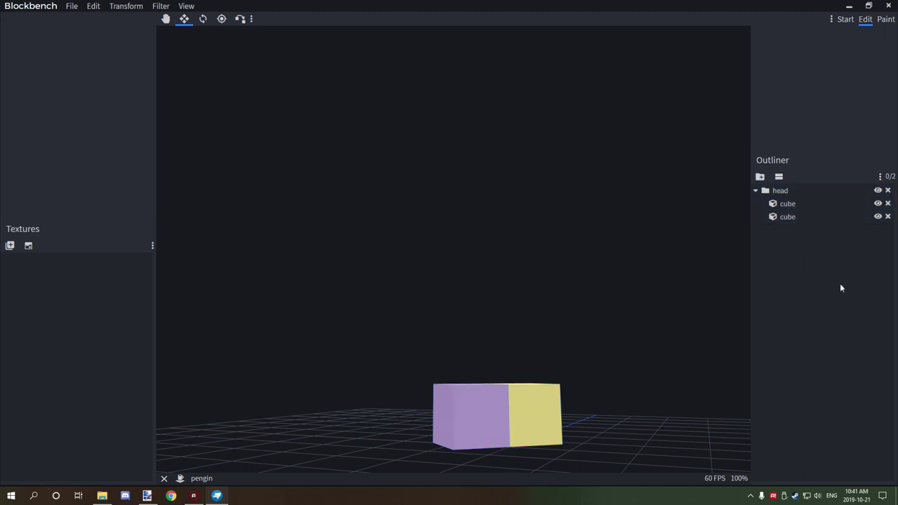
right_click(791, 195)
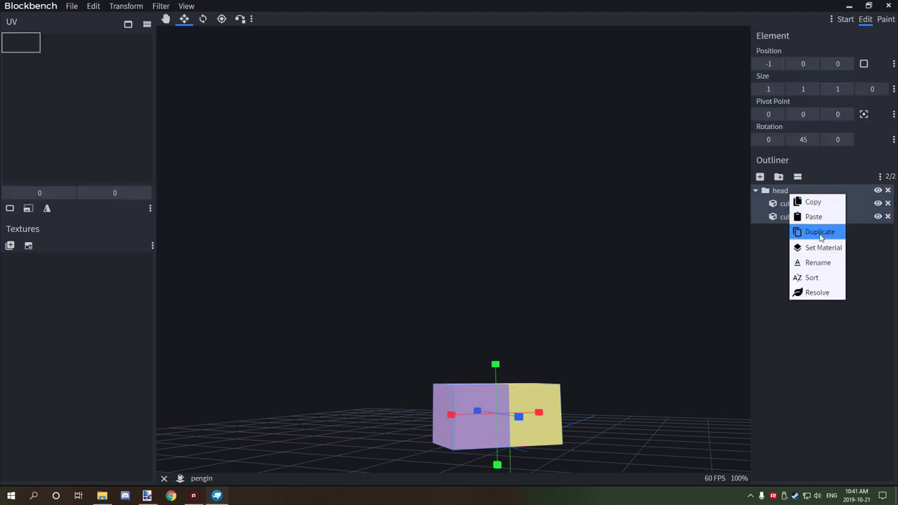
left_click(821, 232)
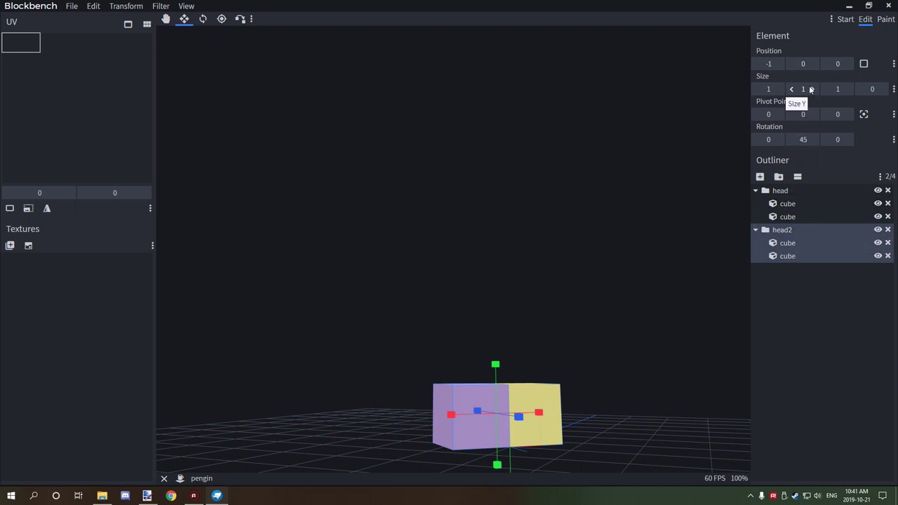
left_click(811, 64)
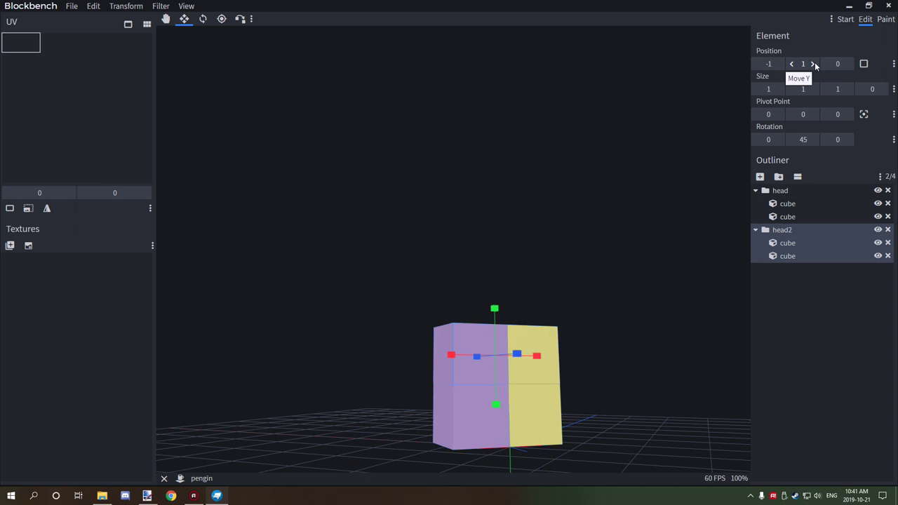
left_click(812, 63)
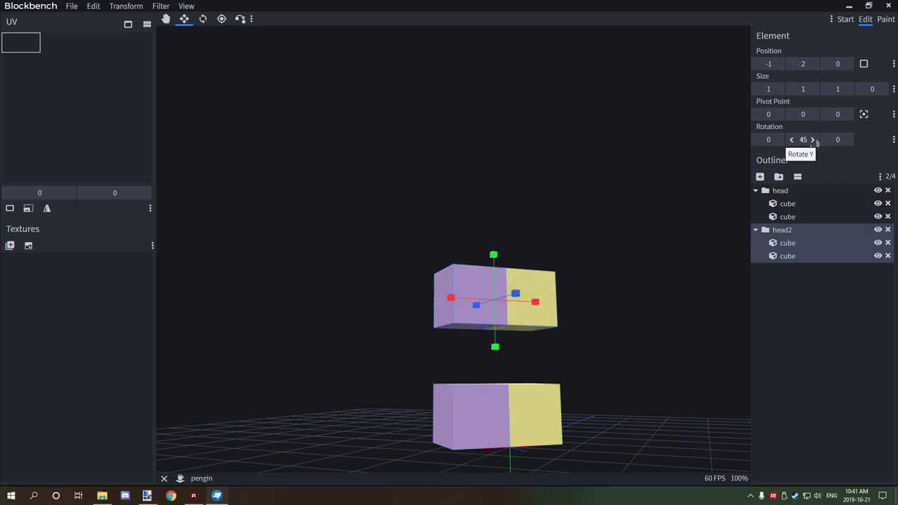
Rename head2 to 'body', correcting the 'bodu' typo, then reselect the head group
right_click(781, 231)
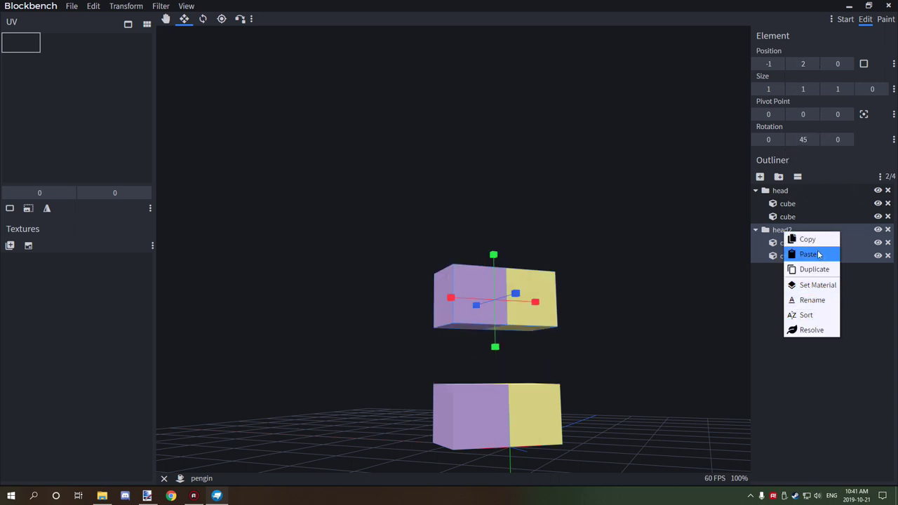
left_click(811, 301)
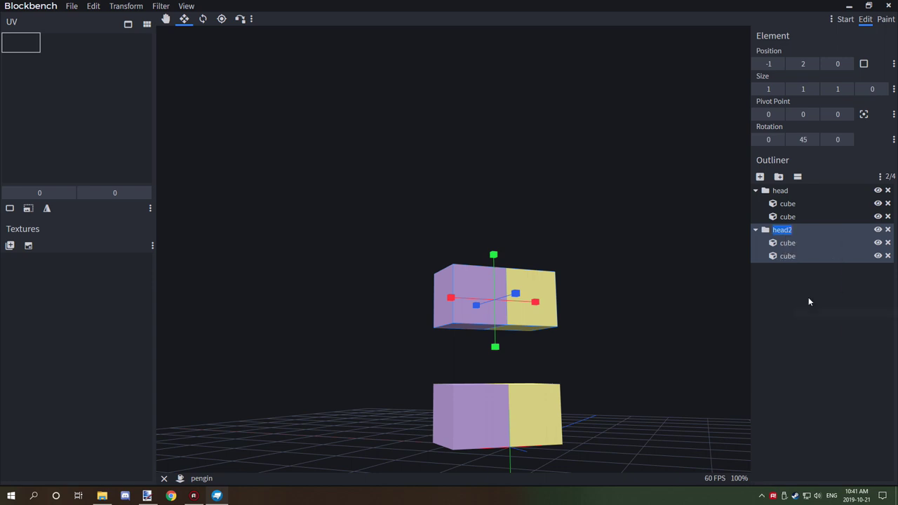
type("a")
key("BackSpace")
type("bodu")
right_click(781, 233)
left_click(810, 302)
key("Right")
key("BackSpace")
type("y")
key("Return")
left_click(782, 195)
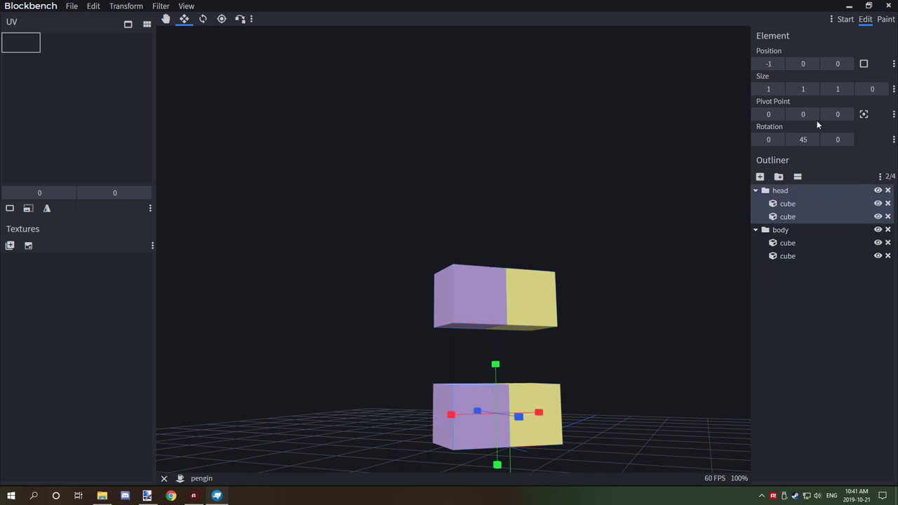
left_click_drag(588, 274, 694, 261)
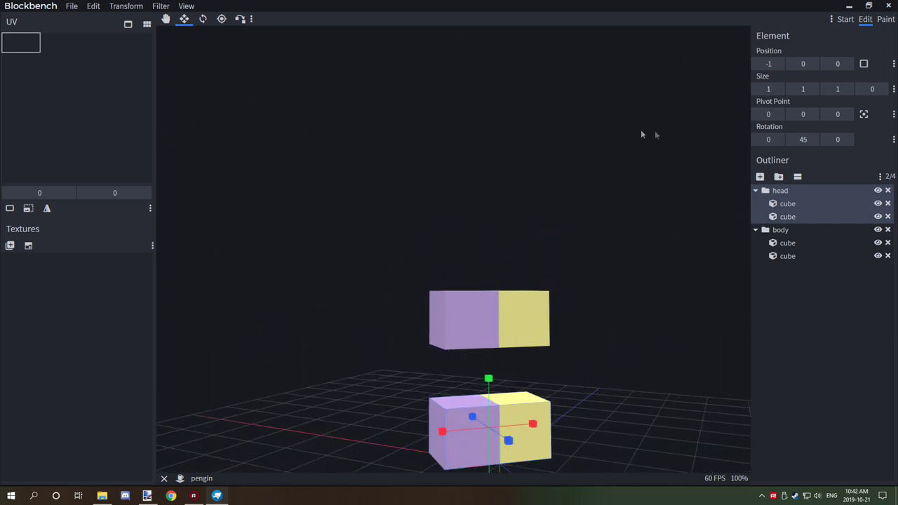
left_click(826, 215)
left_click_drag(698, 290, 659, 302)
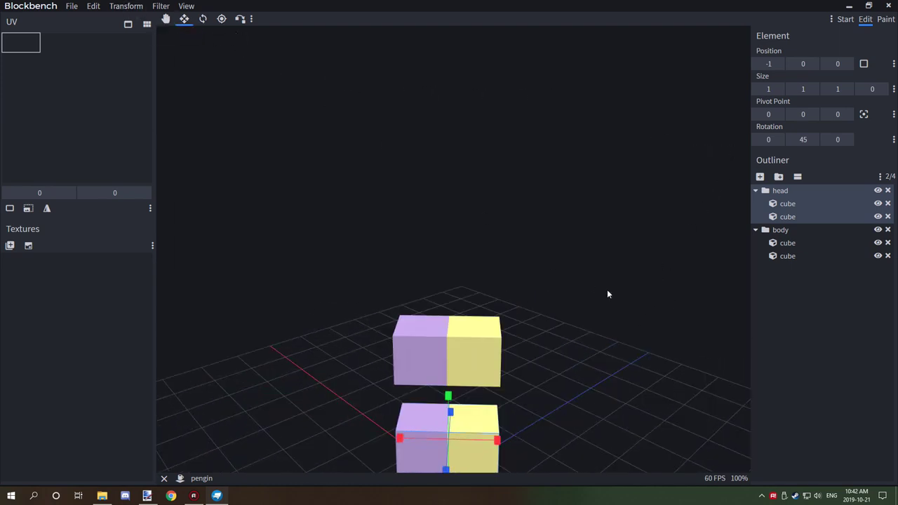
left_click_drag(608, 294, 588, 318)
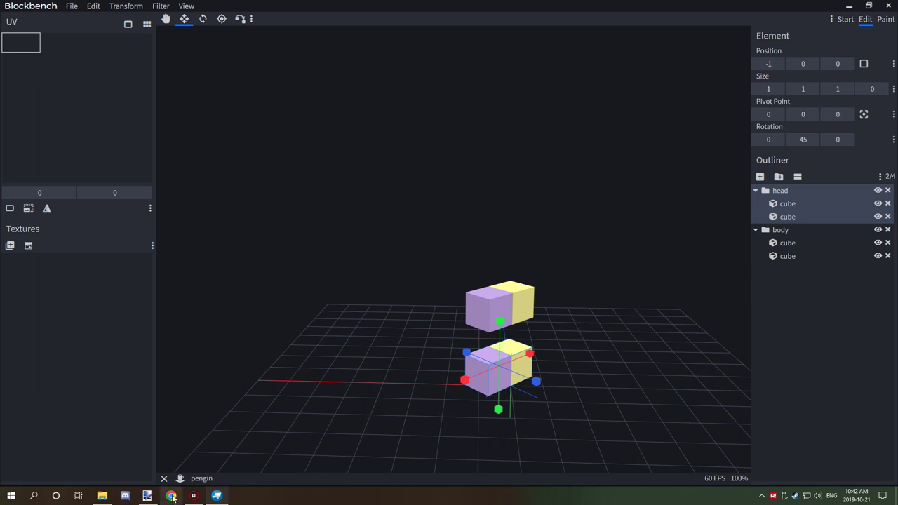
left_click(171, 495)
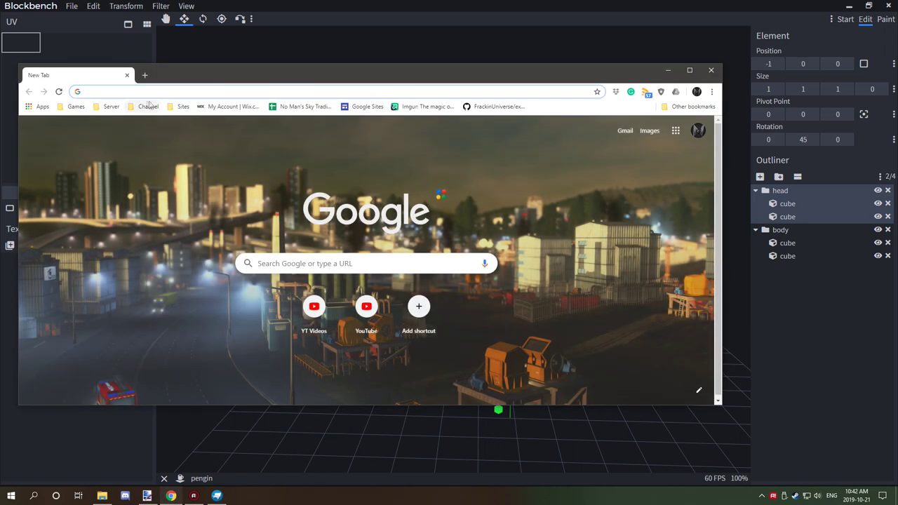
Search Google for 'mcreator block dimensions' and open the MCreator block dimensions wiki result
left_click(181, 106)
mouse_move(155, 110)
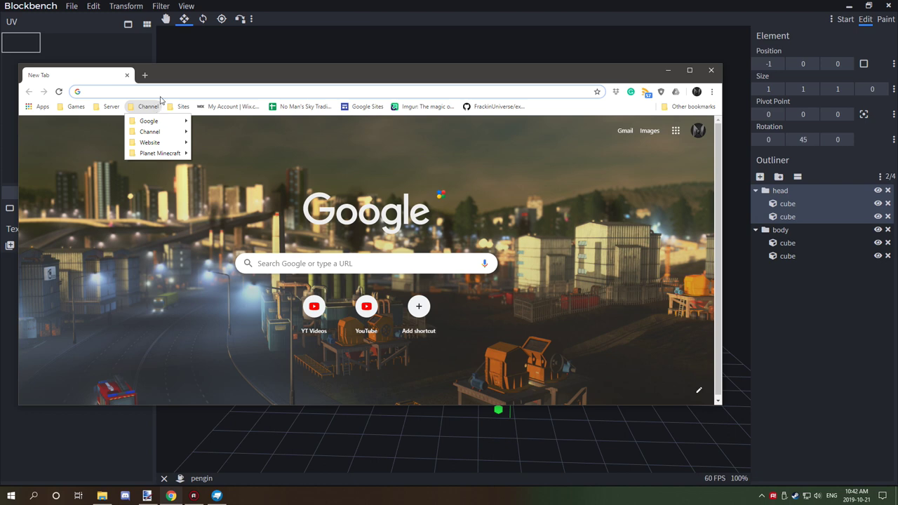
left_click(166, 90)
type("mcr")
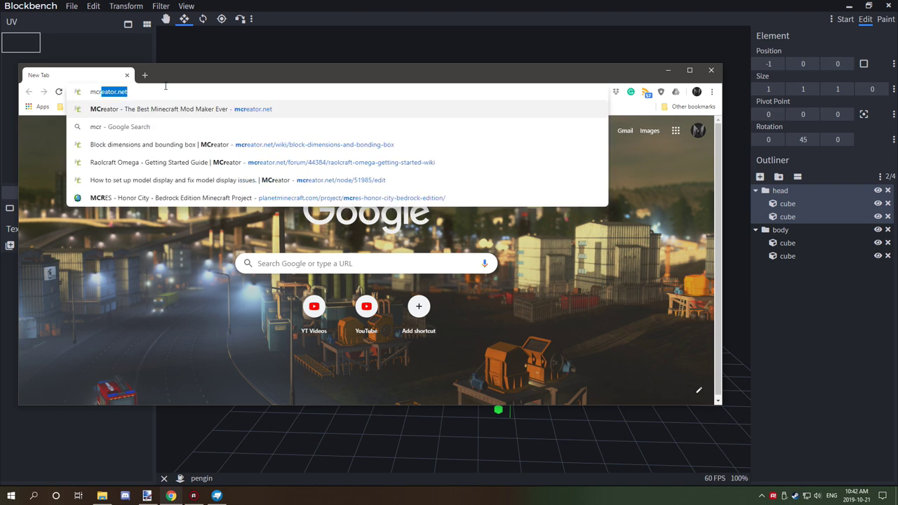
type("eator blo")
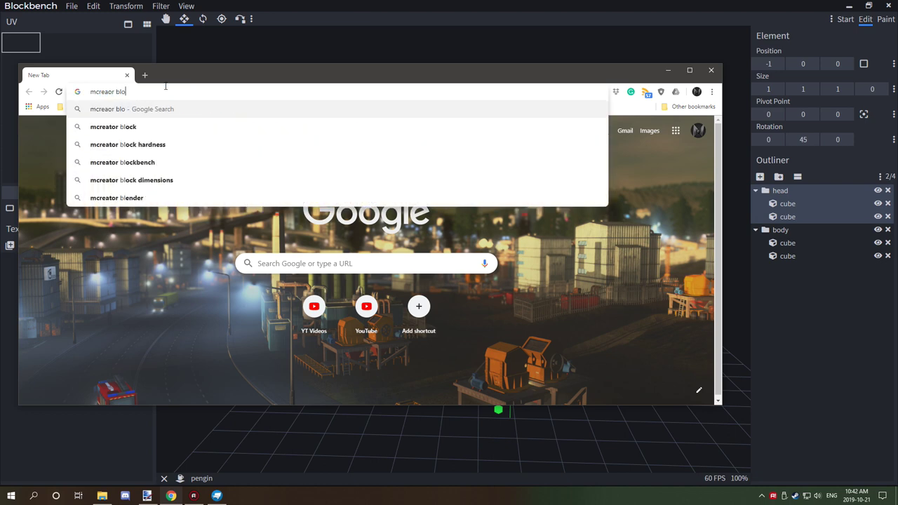
type("ck dimens")
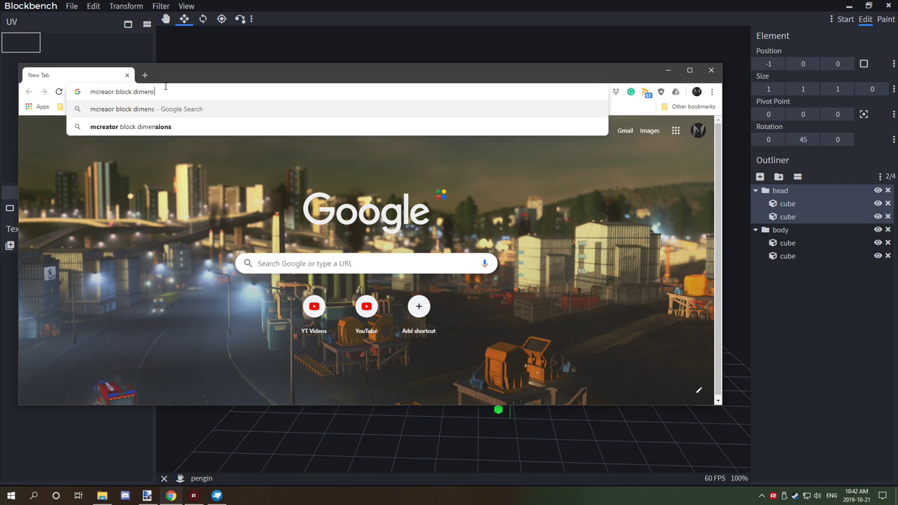
type("ions")
key("Return")
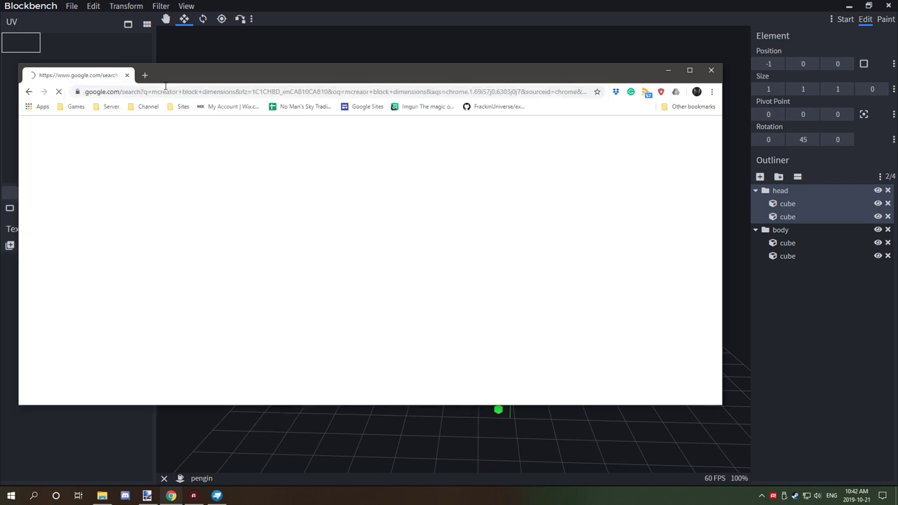
left_click(199, 348)
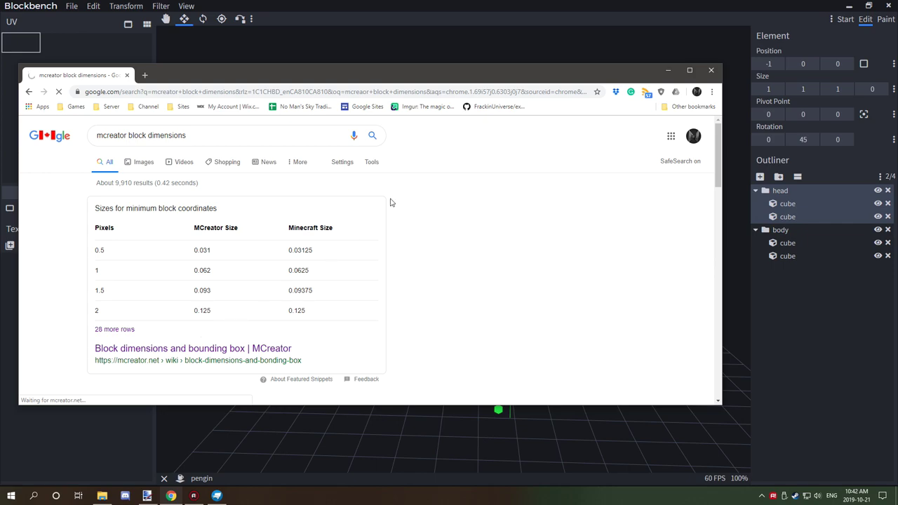
Browse the dimension charts and highlight the 1.0 pixel row's 0.062 and 0.0625 sizes
scroll(449, 223, "down", 10)
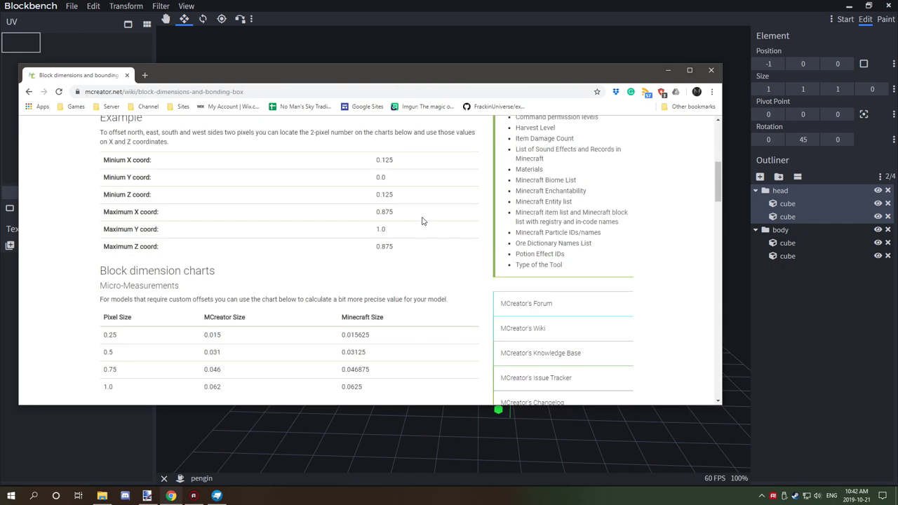
scroll(423, 221, "down", 4)
scroll(422, 221, "up", 5)
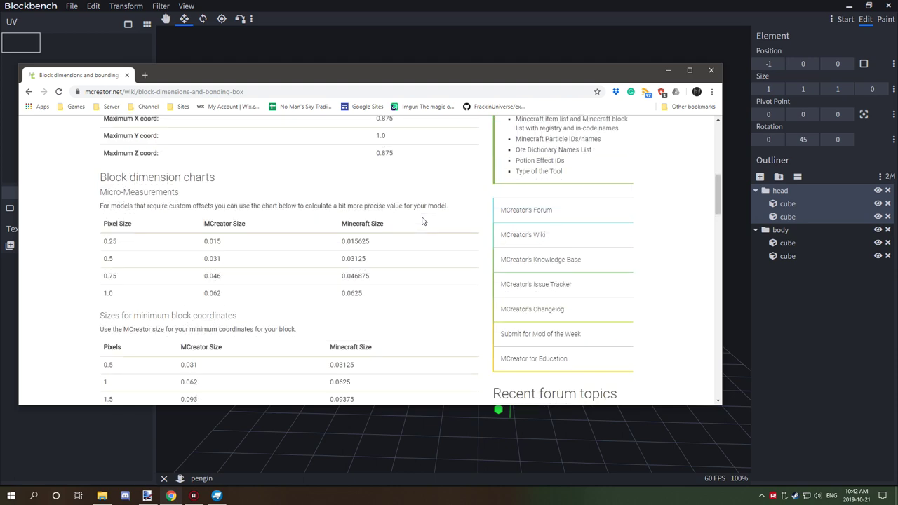
scroll(422, 221, "down", 4)
scroll(422, 221, "up", 2)
left_click_drag(226, 300, 204, 296)
left_click_drag(367, 298, 341, 298)
left_click_drag(125, 296, 102, 299)
Scroll through the rest of the wiki page, then move the browser aside and close it
scroll(180, 283, "down", 8)
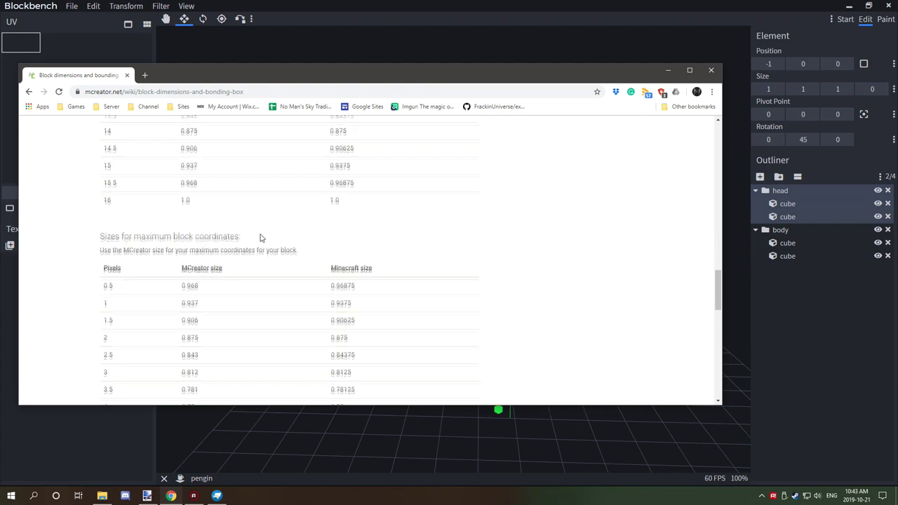
scroll(261, 236, "up", 2)
scroll(358, 281, "down", 1)
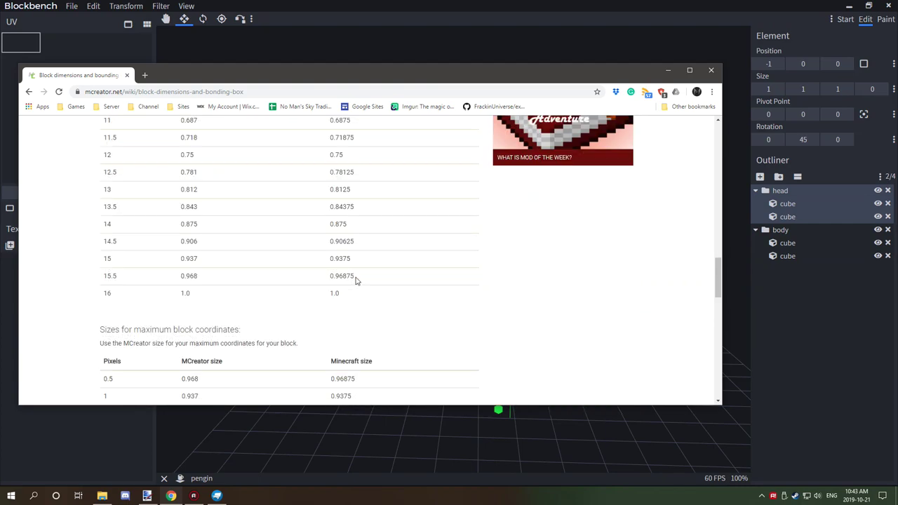
scroll(333, 251, "up", 2)
scroll(354, 247, "up", 4)
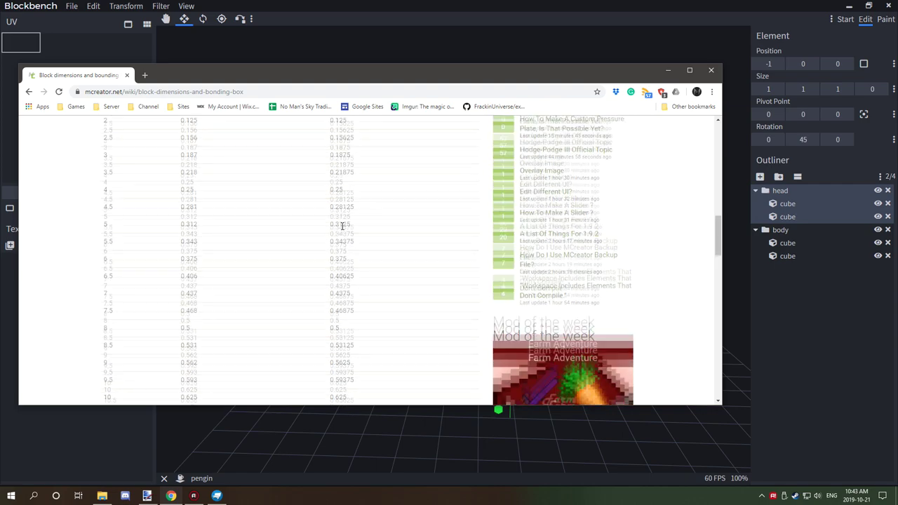
scroll(343, 222, "down", 4)
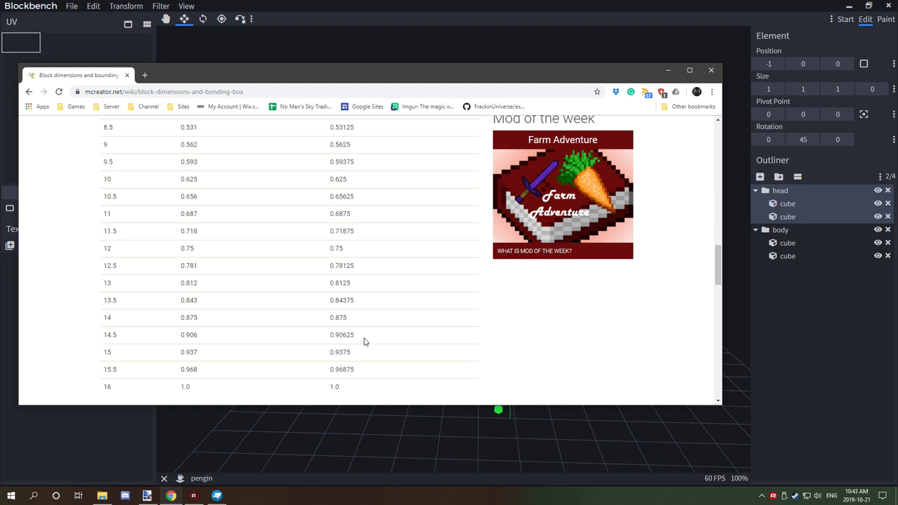
scroll(306, 344, "down", 1)
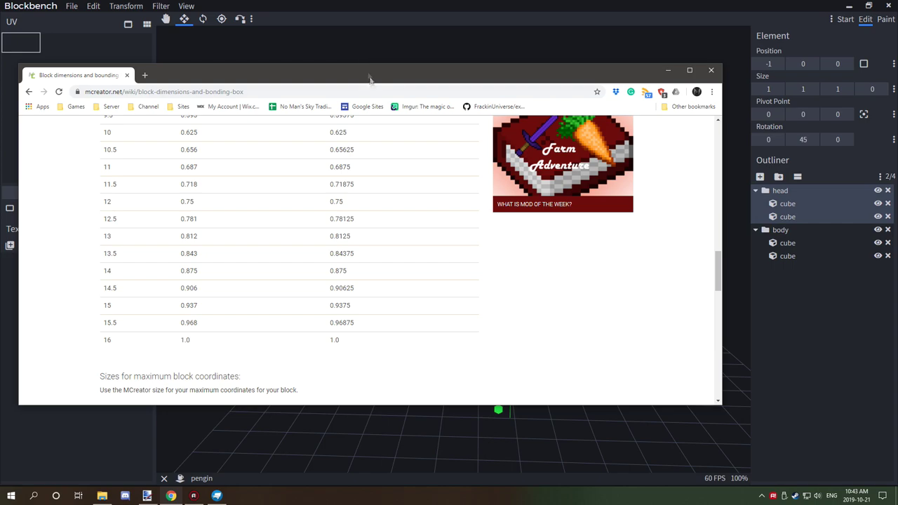
left_click_drag(379, 77, 464, 77)
left_click(789, 70)
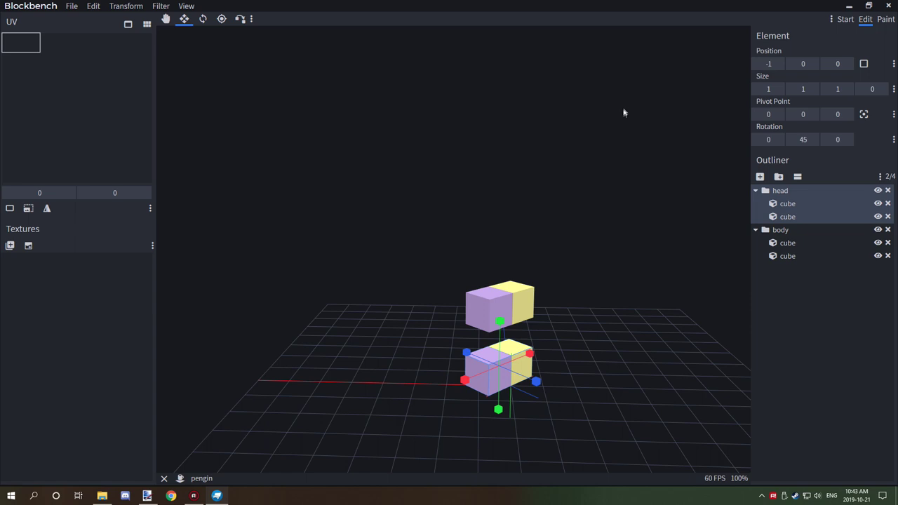
Orbit the view to face the model and delete the body group
mouse_move(592, 343)
left_mouse_down()
mouse_move(507, 339)
mouse_move(563, 334)
mouse_move(519, 341)
mouse_move(622, 357)
mouse_move(569, 353)
mouse_move(530, 337)
mouse_move(526, 321)
mouse_move(529, 339)
mouse_move(575, 335)
mouse_move(529, 335)
mouse_move(603, 349)
mouse_move(583, 355)
mouse_move(507, 320)
mouse_move(558, 341)
mouse_move(594, 329)
left_mouse_up()
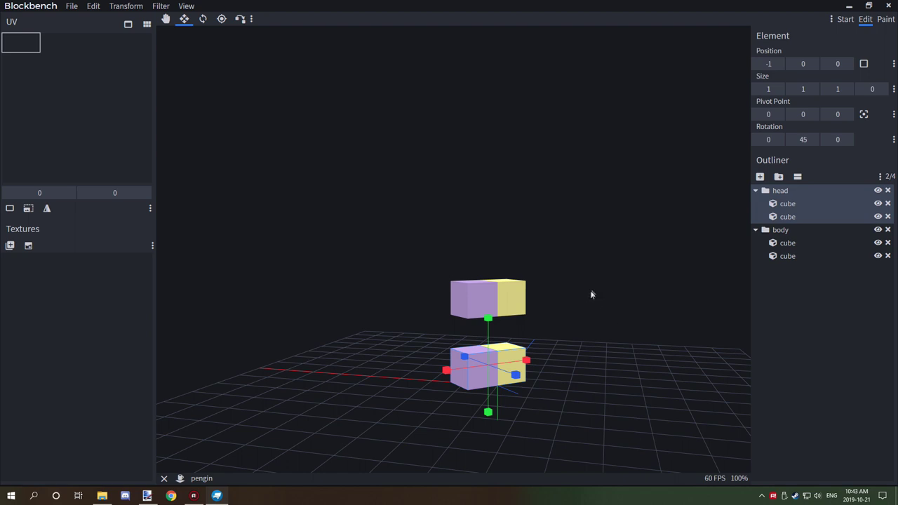
key("Delete")
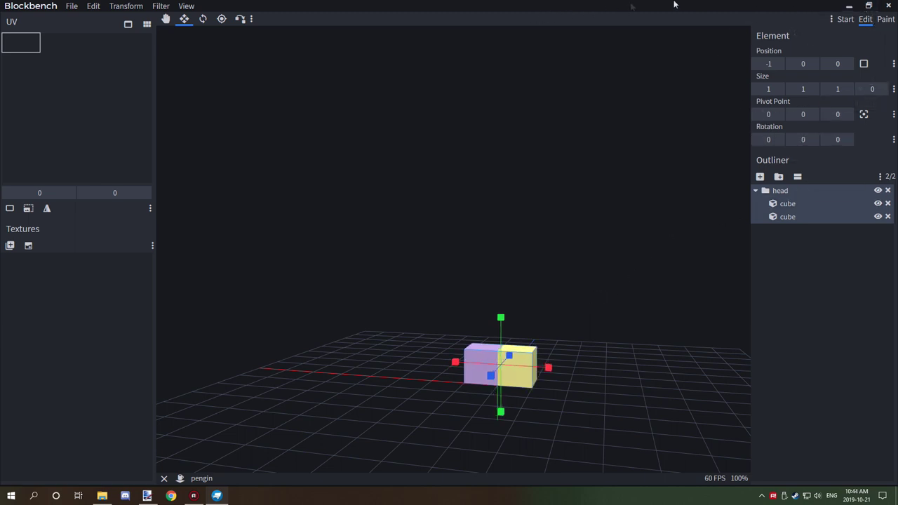
Move the Element properties panel below the Outliner in the right sidebar
left_click_drag(883, 33, 882, 29)
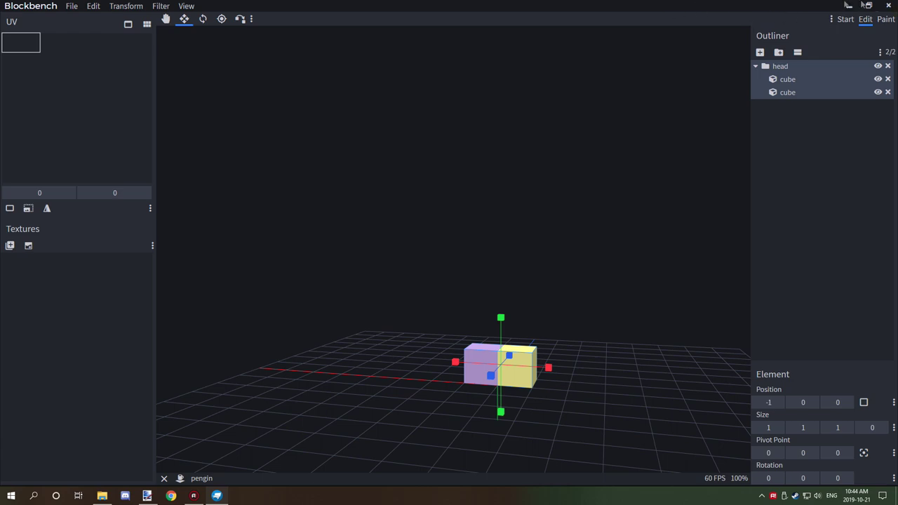
left_click(869, 6)
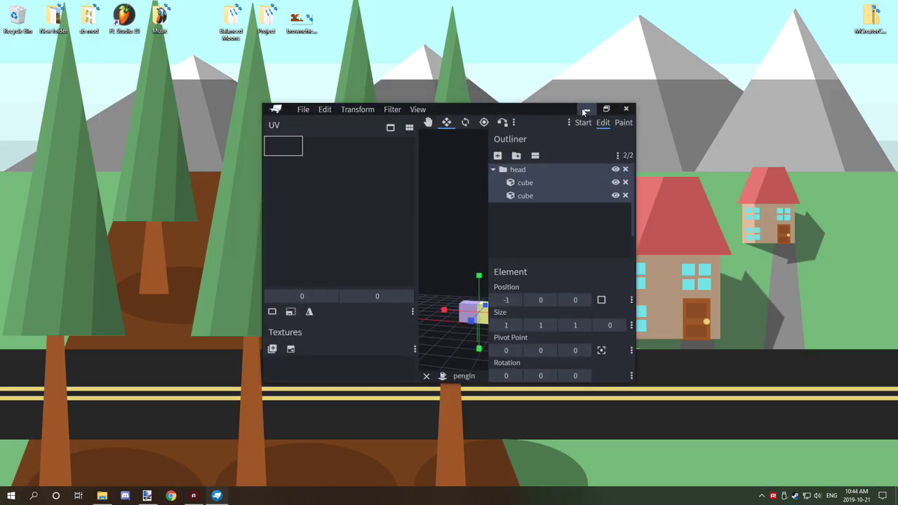
left_click(622, 123)
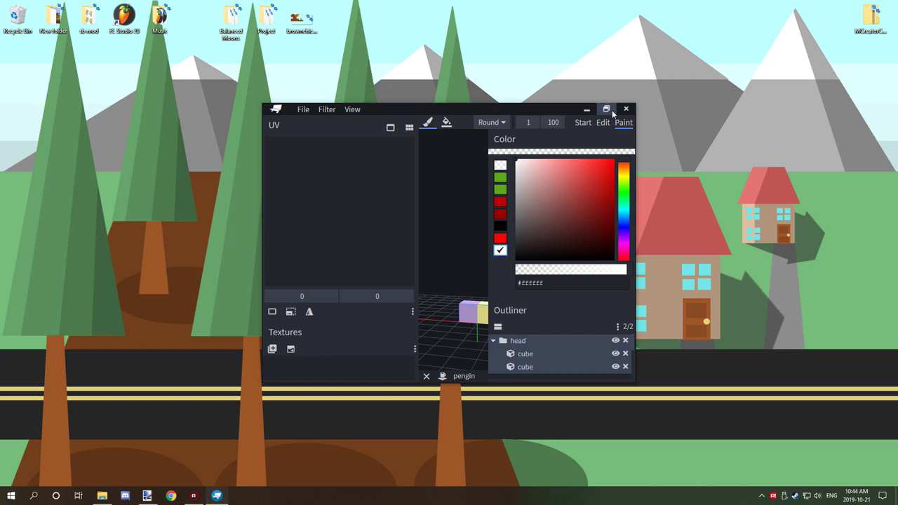
left_click(606, 109)
left_click(846, 19)
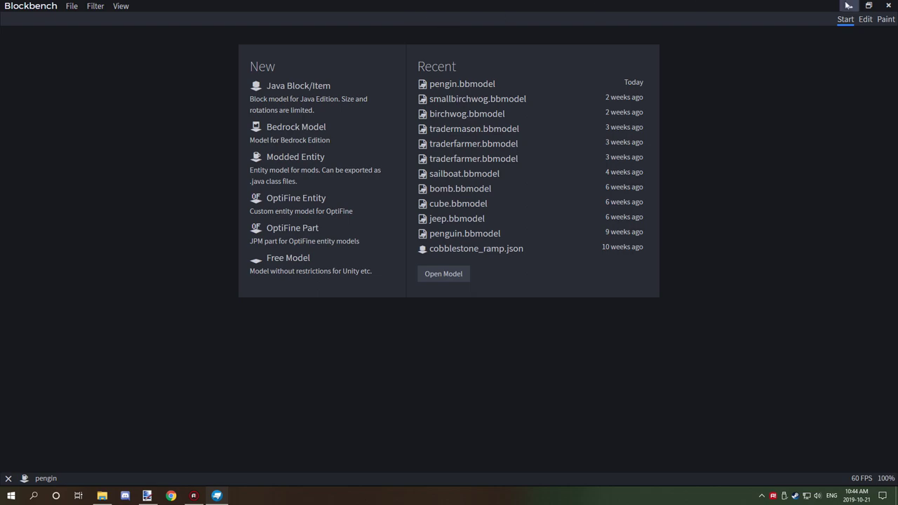
left_click(869, 5)
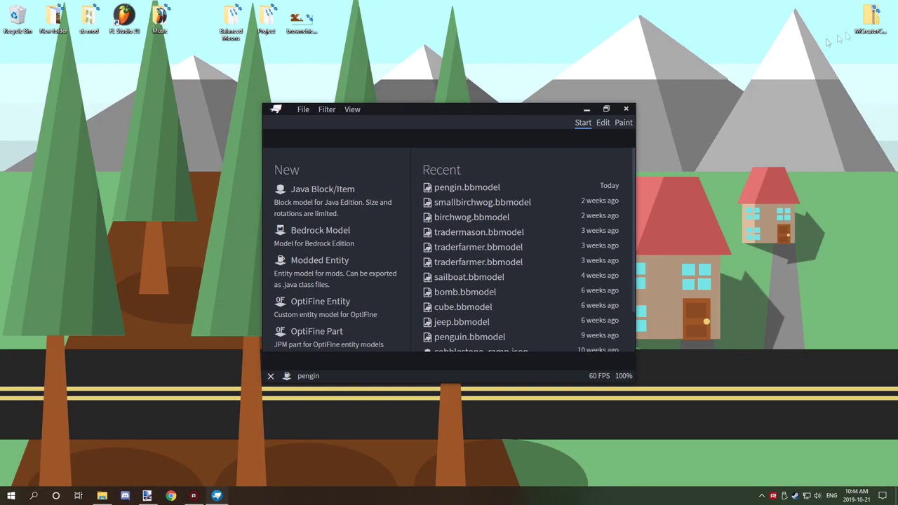
left_click(603, 122)
left_click(607, 109)
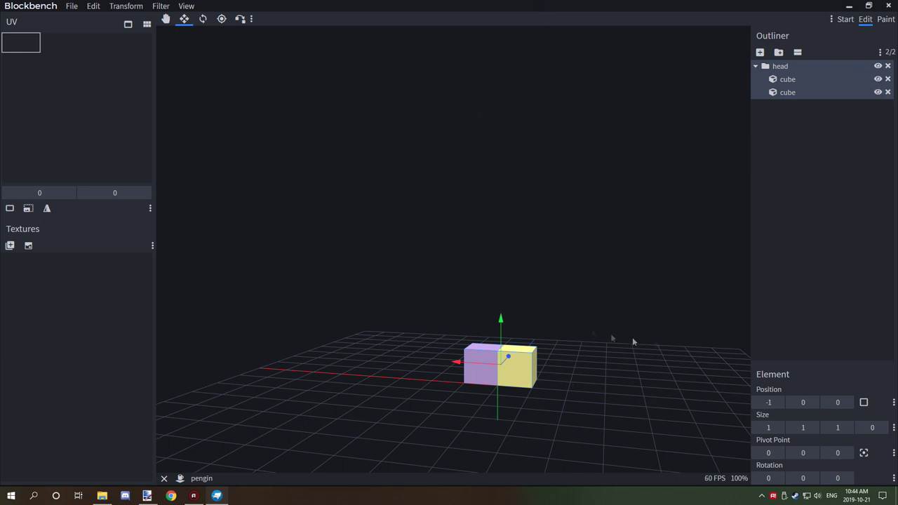
Move the Element panel back above the Outliner and orbit around the two cubes
left_click_drag(788, 372, 811, 150)
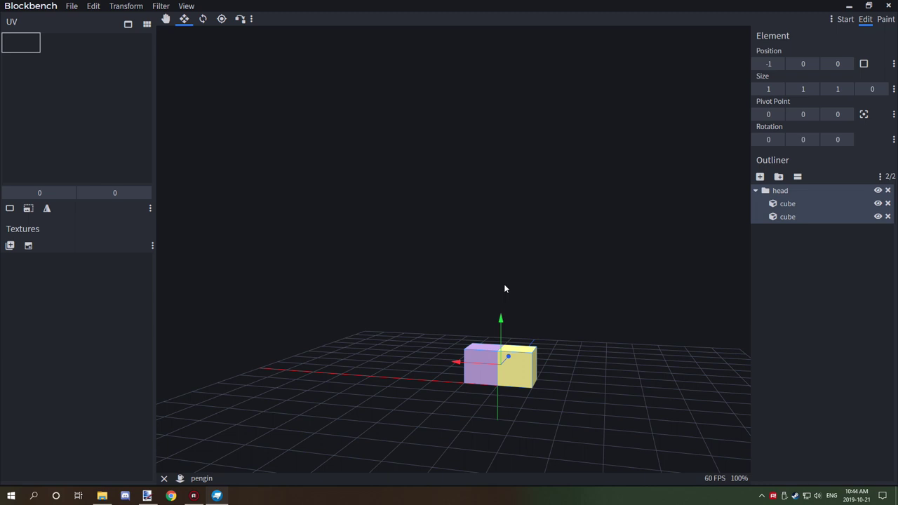
left_click_drag(466, 232, 737, 162)
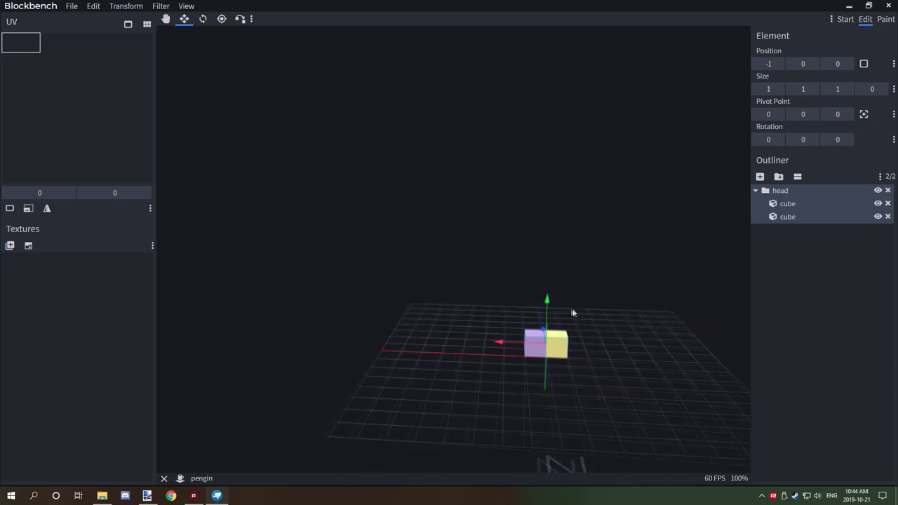
left_click_drag(572, 312, 558, 265)
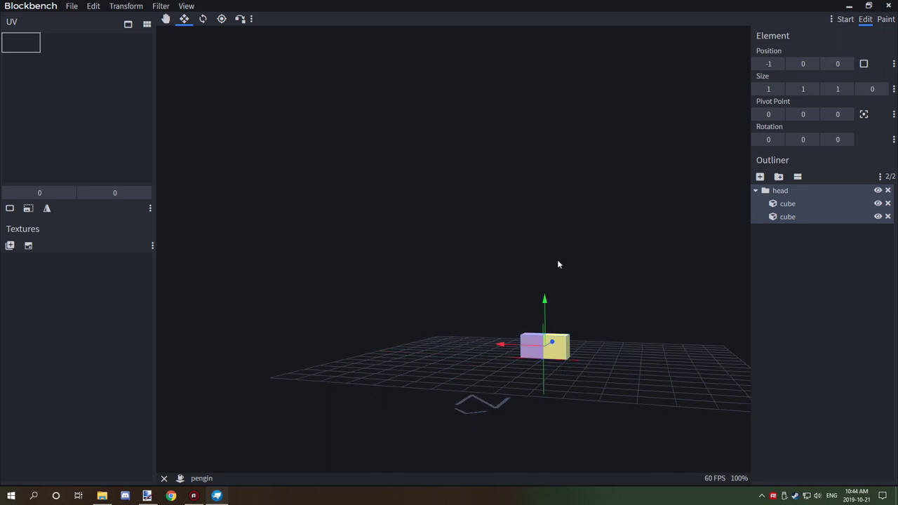